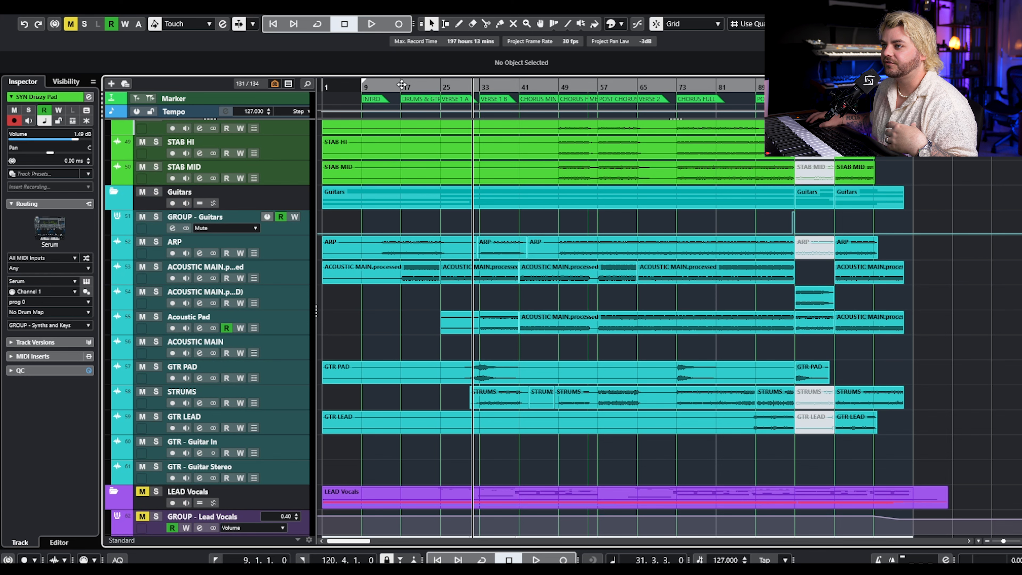
- Solo the ARP guitar track, open its channel settings and play it from about bar 13 with the inserts bypassed
click(156, 242)
click(199, 254)
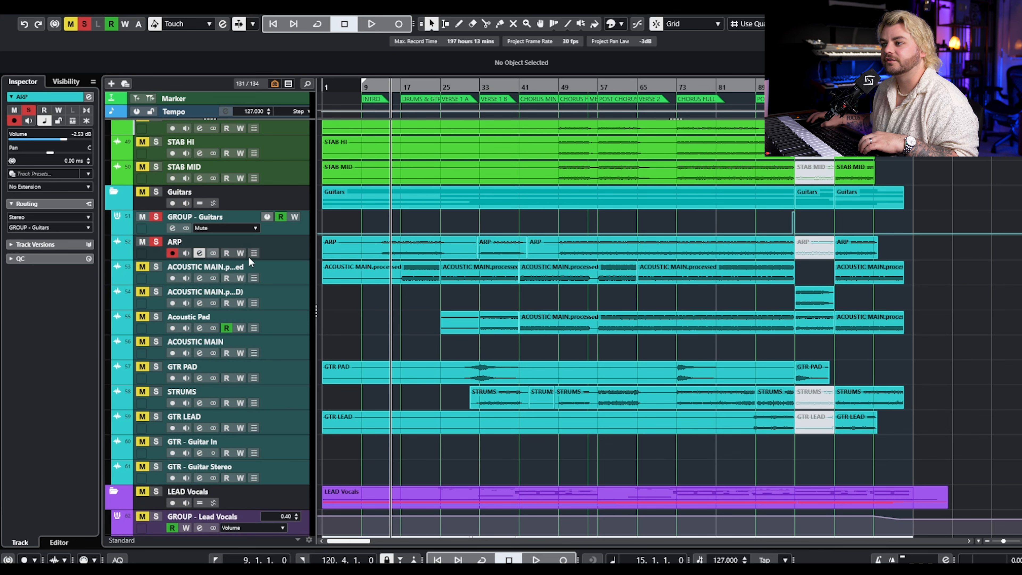
drag(470, 176, 368, 318)
scroll(385, 202, up, 5)
click(365, 88)
key(space)
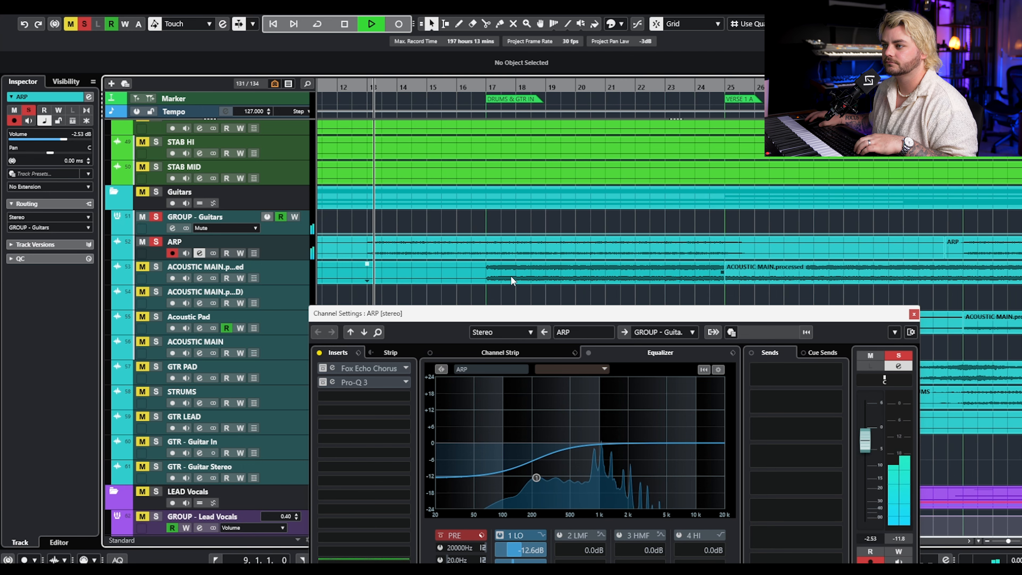
drag(517, 317, 520, 302)
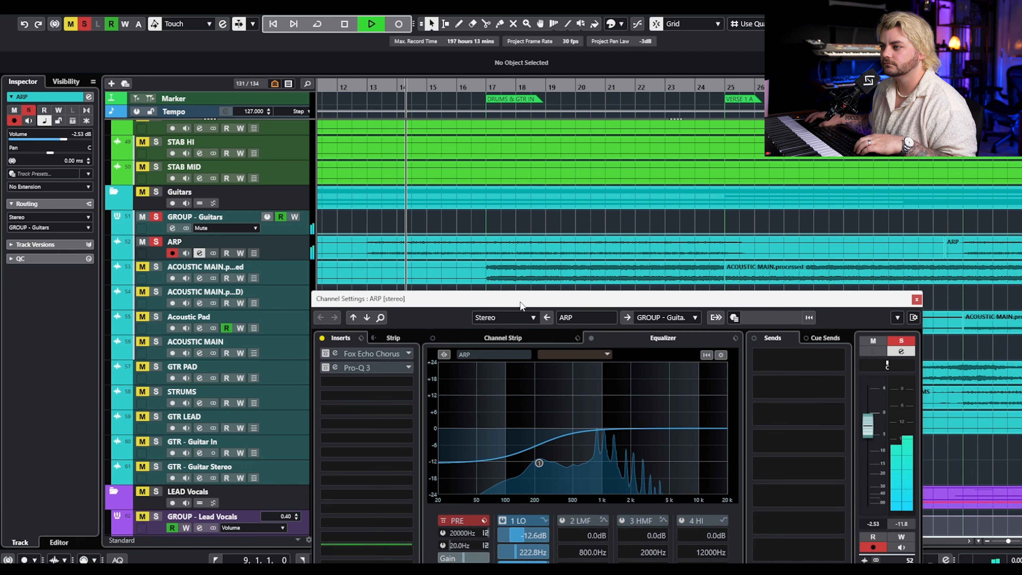
key(space)
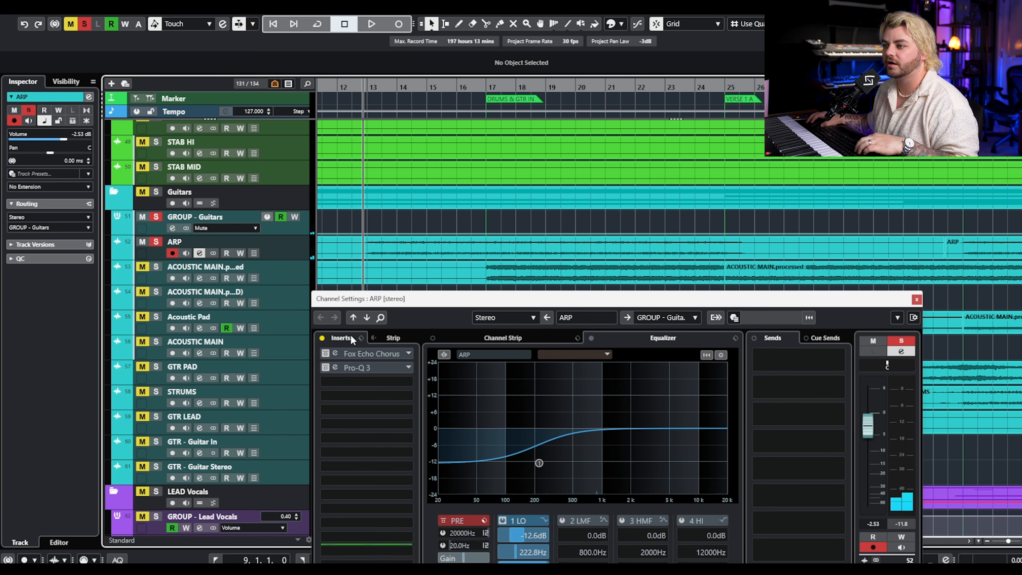
- Reactivate the ARP track's inserts and show all used automation lanes across the project
click(322, 338)
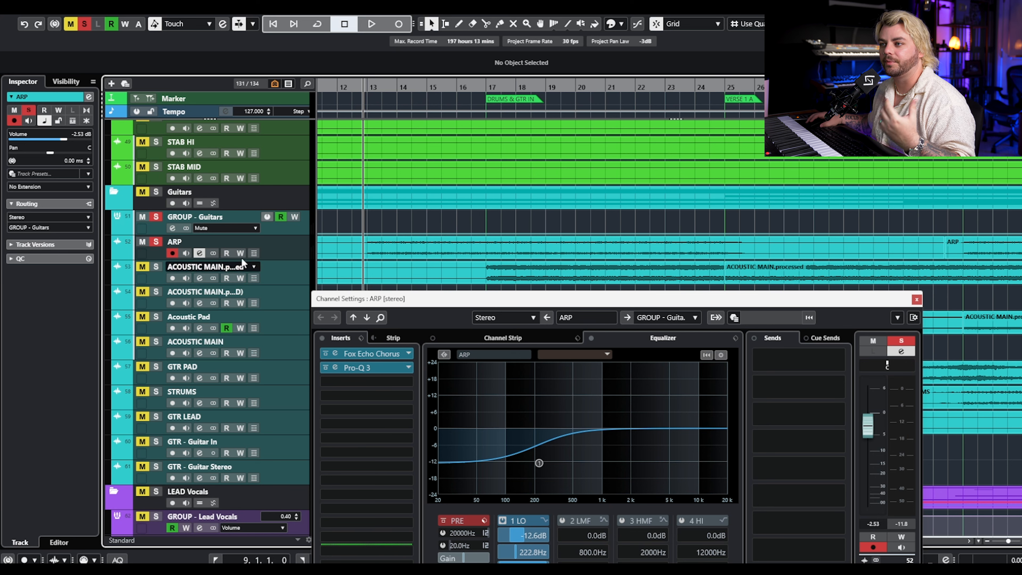
click(222, 25)
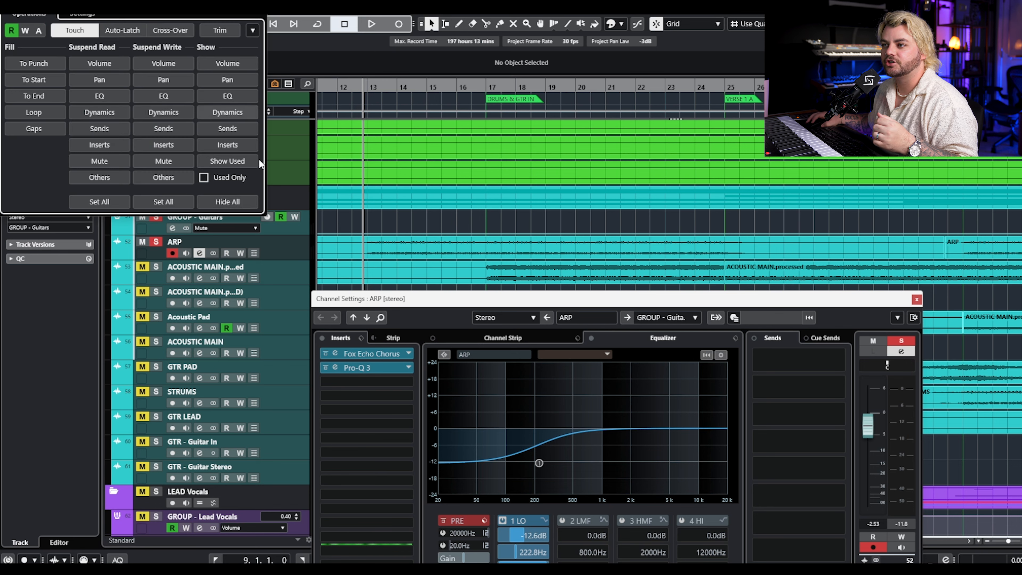
click(225, 162)
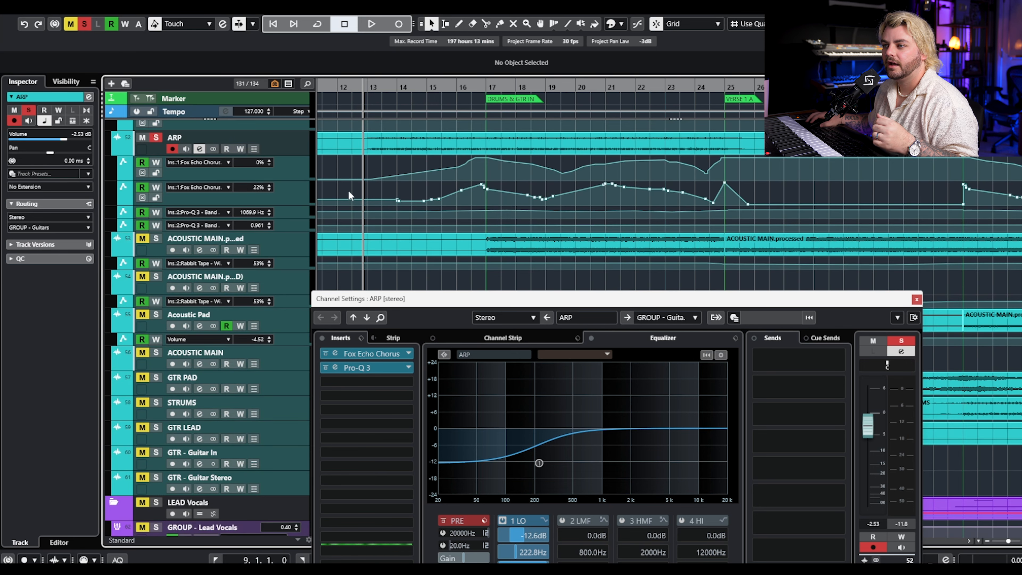
- Open ARP's Fox Echo Chorus and Pro-Q 3 inserts side by side above its automation lanes, closing the channel settings
click(370, 354)
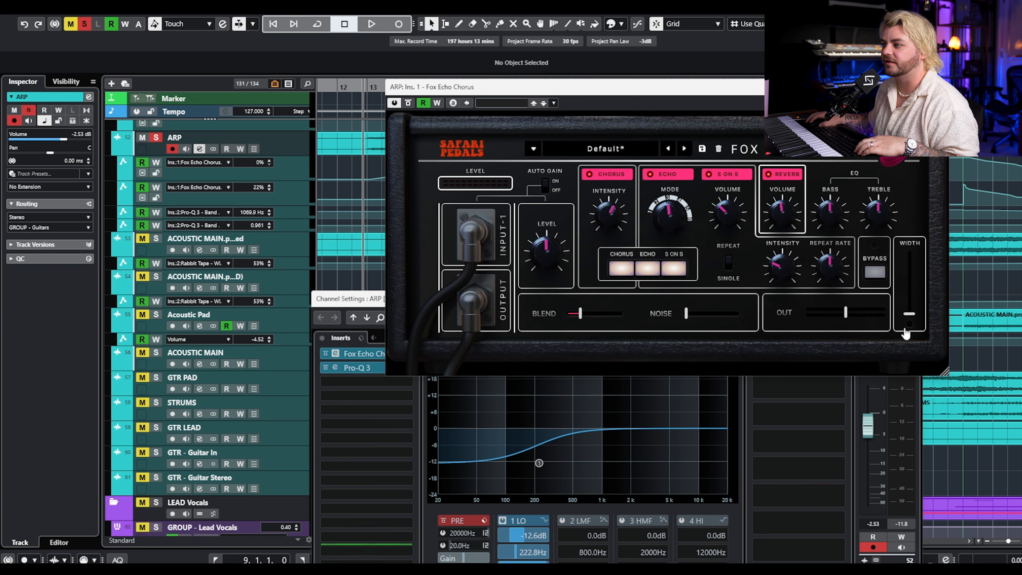
click(366, 368)
drag(574, 86, 264, 101)
drag(675, 114, 653, 110)
drag(466, 101, 405, 65)
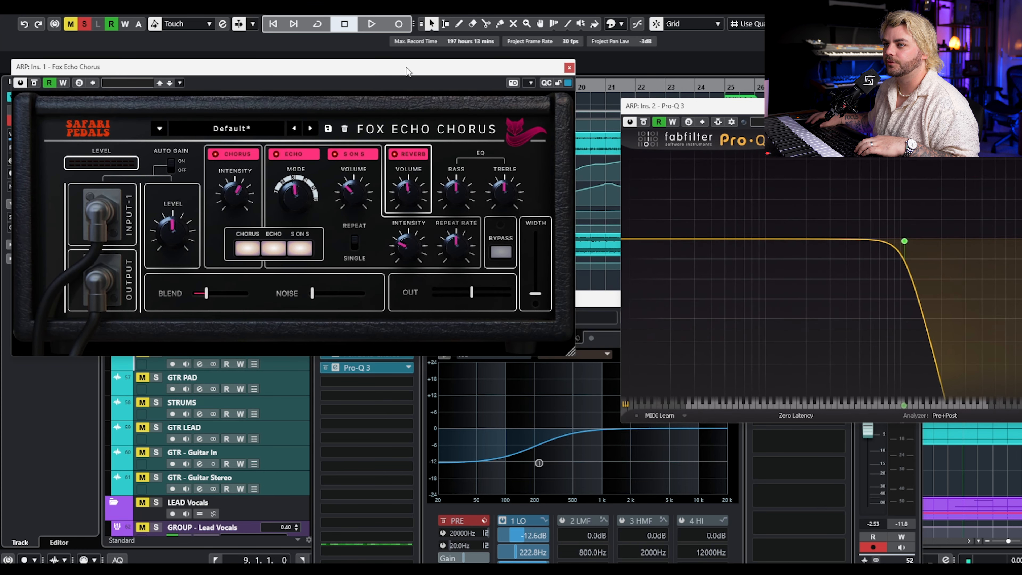
drag(712, 111, 668, 68)
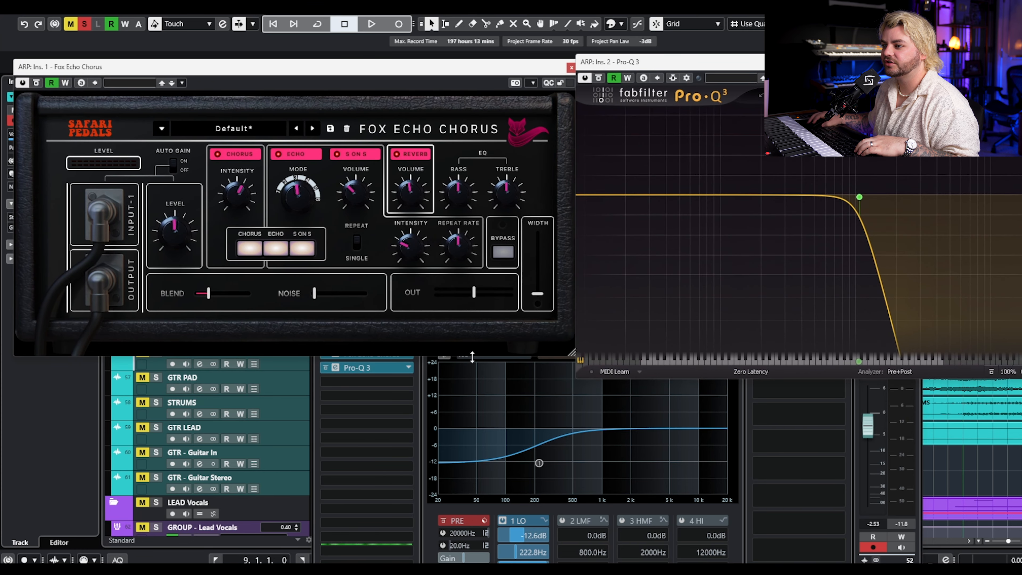
click(319, 424)
click(916, 299)
scroll(680, 392, up, 5)
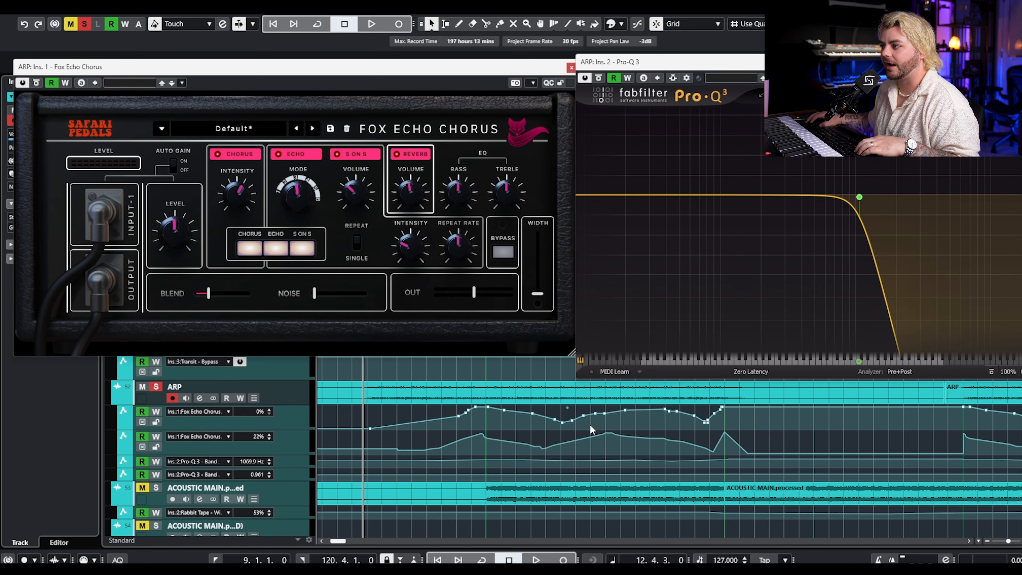
- Play the ARP passage to examine how the automation moves Fox Echo Chorus and Pro-Q 3, and close both plug-in windows
key(space)
mouse_move(515, 197)
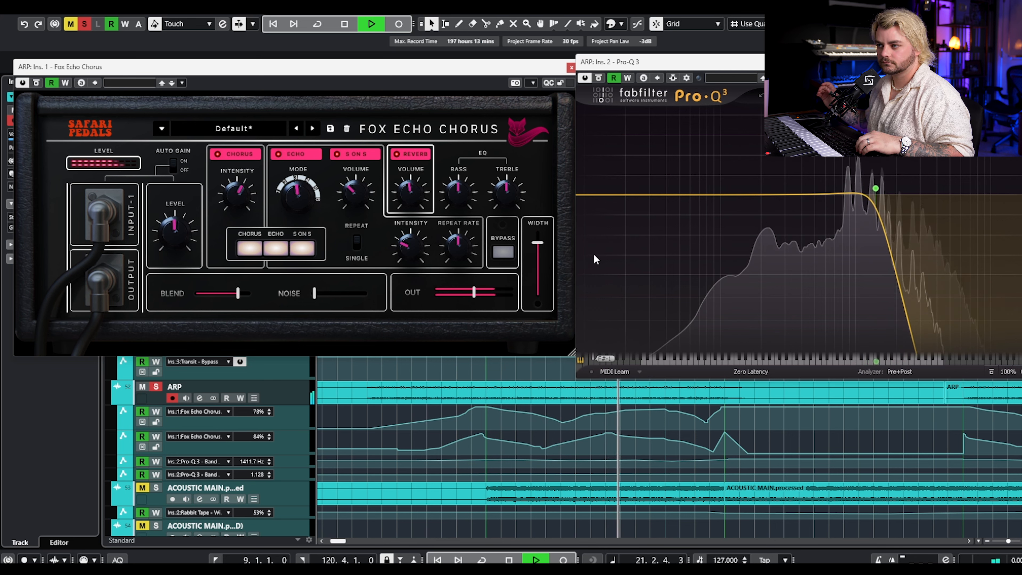
key(space)
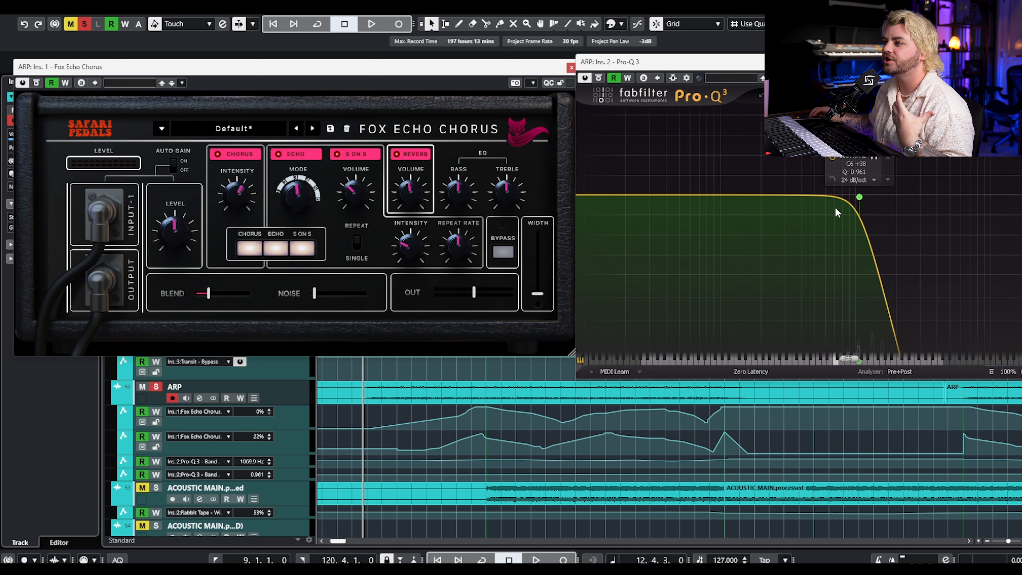
click(571, 67)
click(1018, 62)
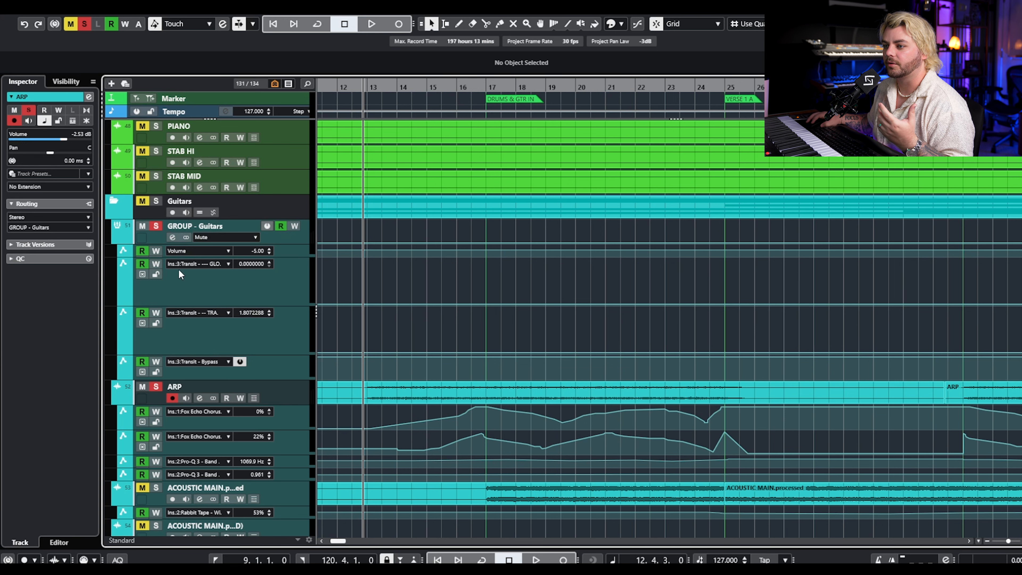
- Disable automation reading on ARP's two Fox Echo Chorus and two Pro-Q 3 lanes, and play the passage with ARP unsoloed
click(141, 412)
click(141, 436)
click(142, 461)
click(142, 474)
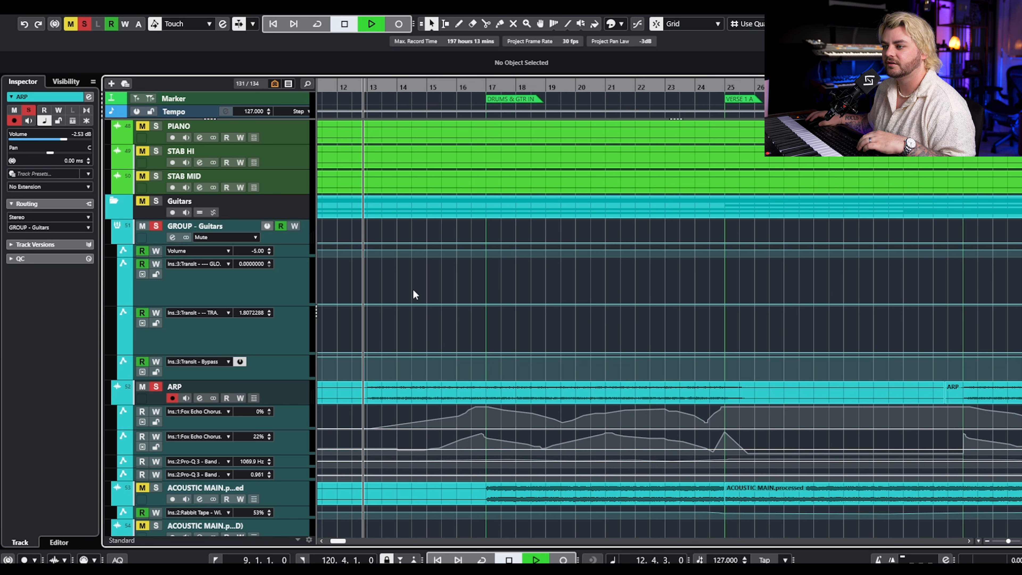
key(space)
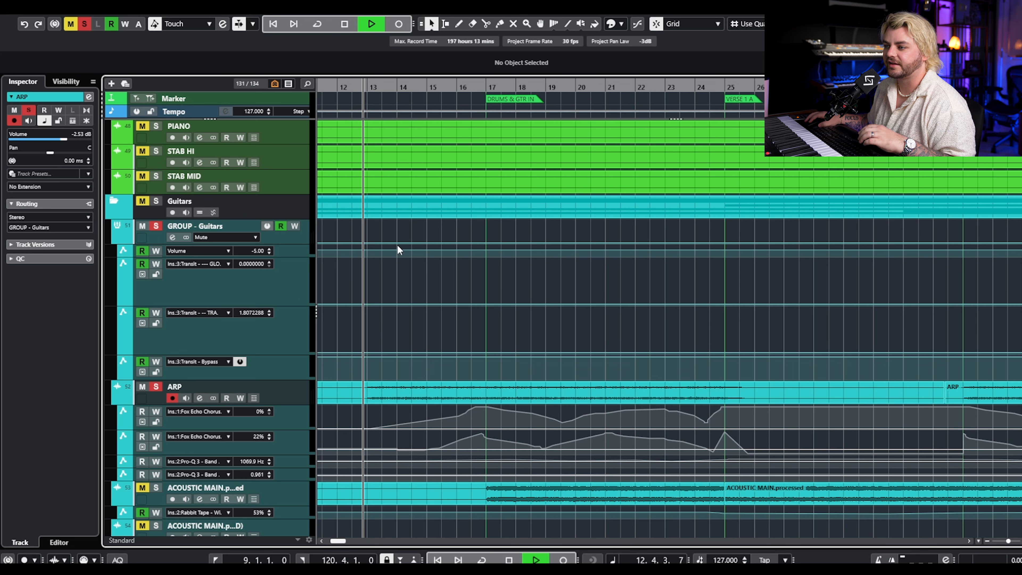
click(157, 386)
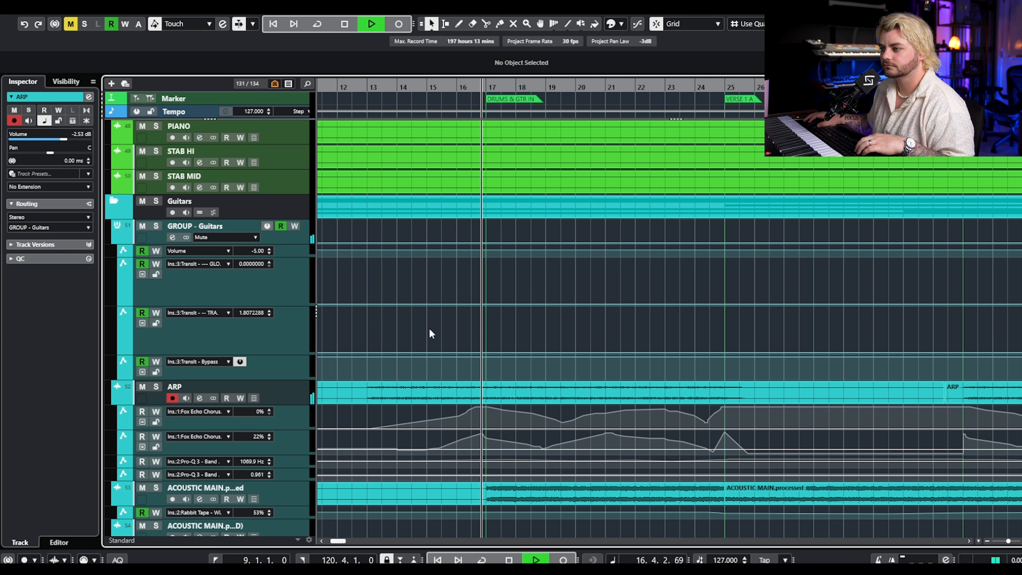
key(space)
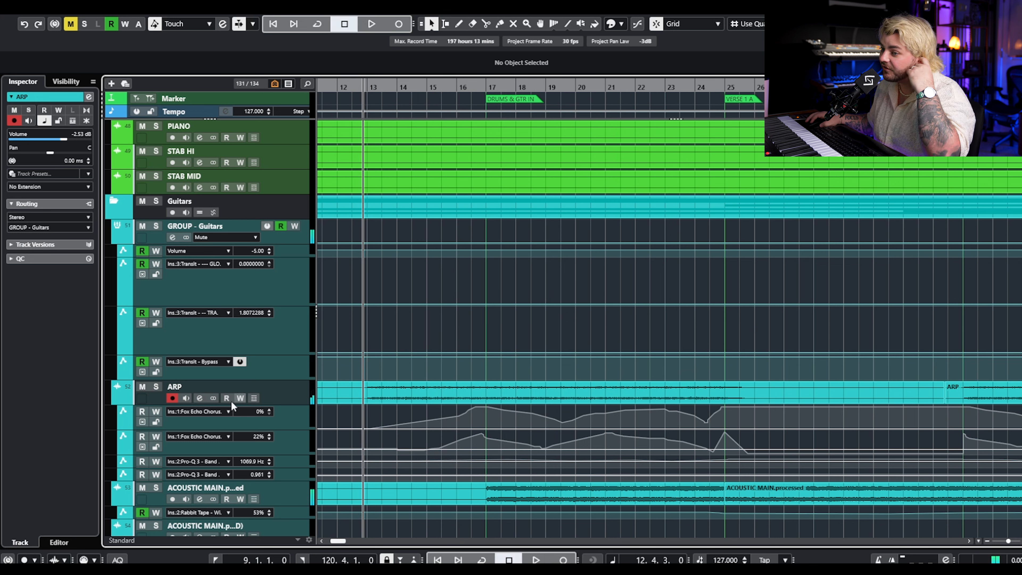
- Re-enable automation reading on the four ARP plug-in lanes and replay the passage with the other tracks
drag(145, 408, 142, 475)
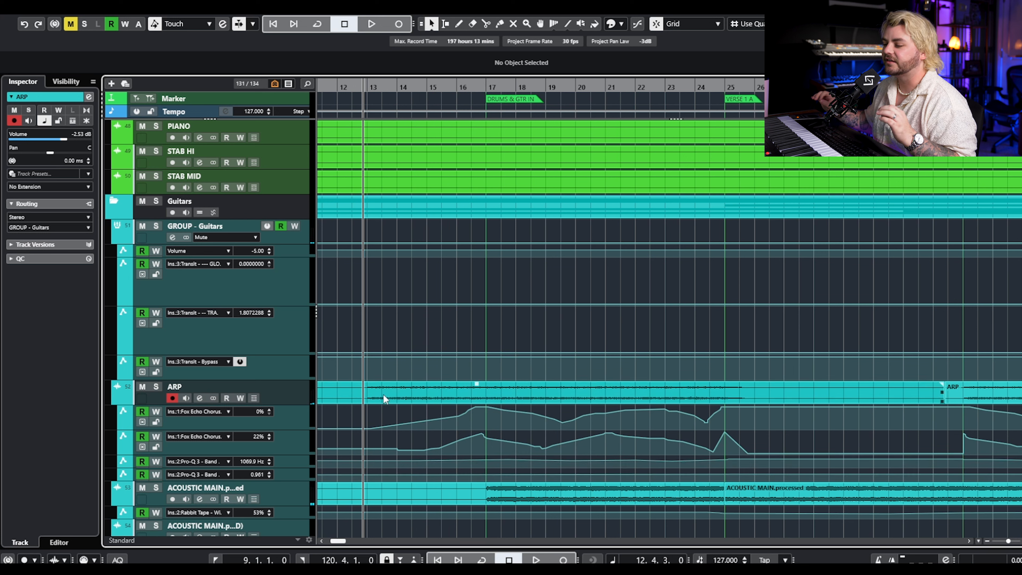
key(space)
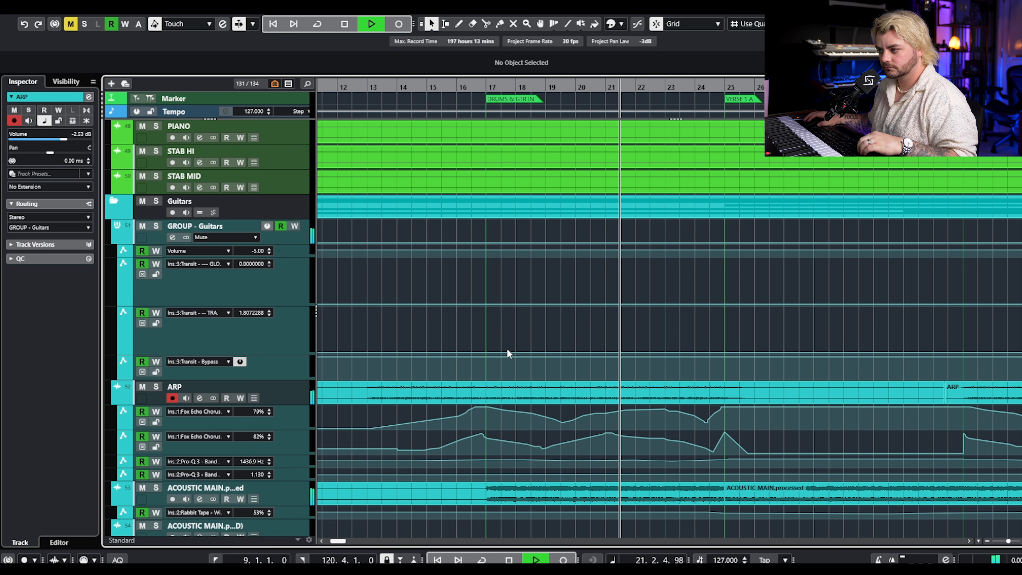
key(space)
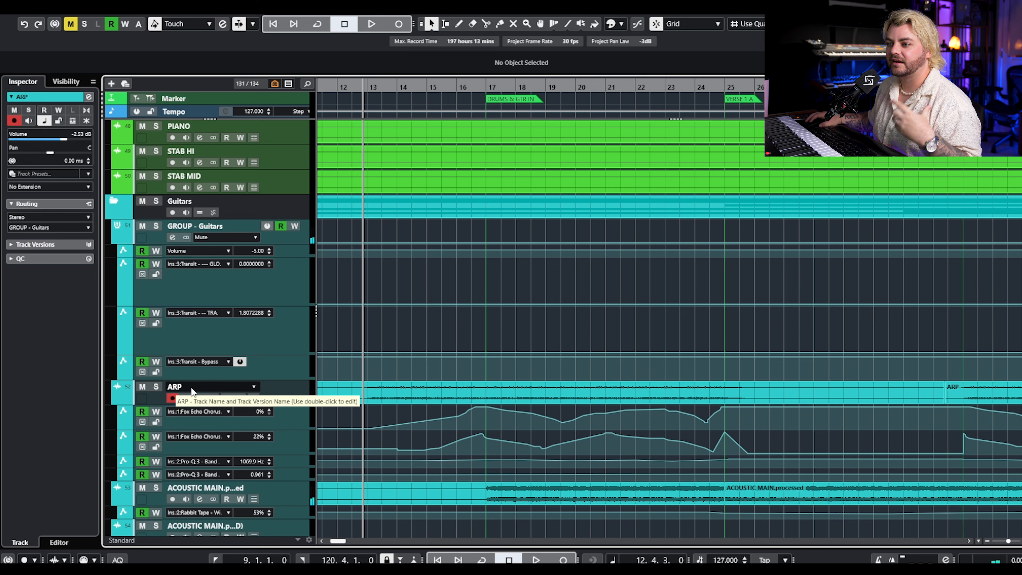
- Unmute and solo the VOX FX folder further down the track list
scroll(400, 409, down, 5)
scroll(426, 447, down, 5)
scroll(437, 431, down, 8)
scroll(439, 414, up, 2)
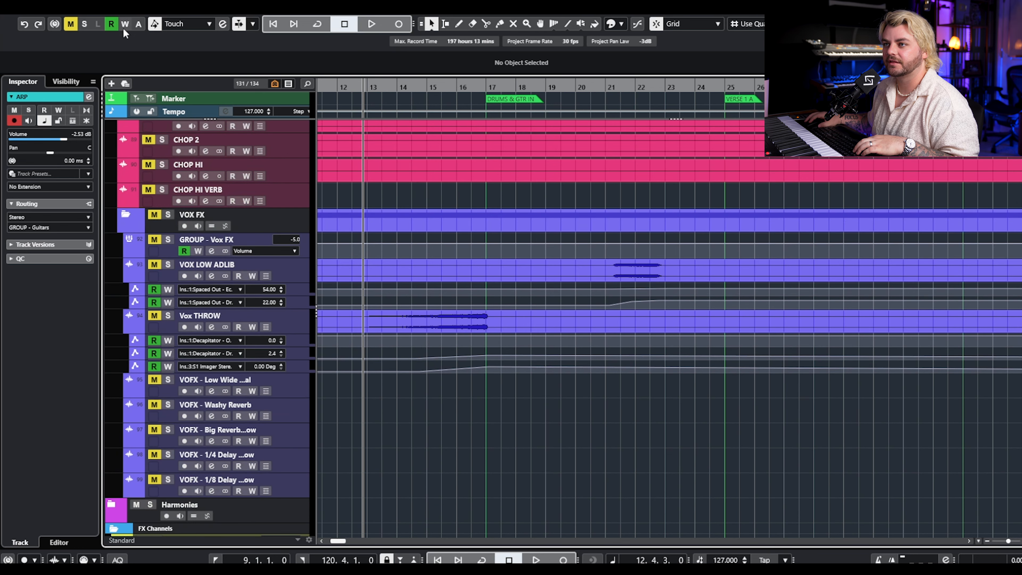
click(155, 214)
click(168, 215)
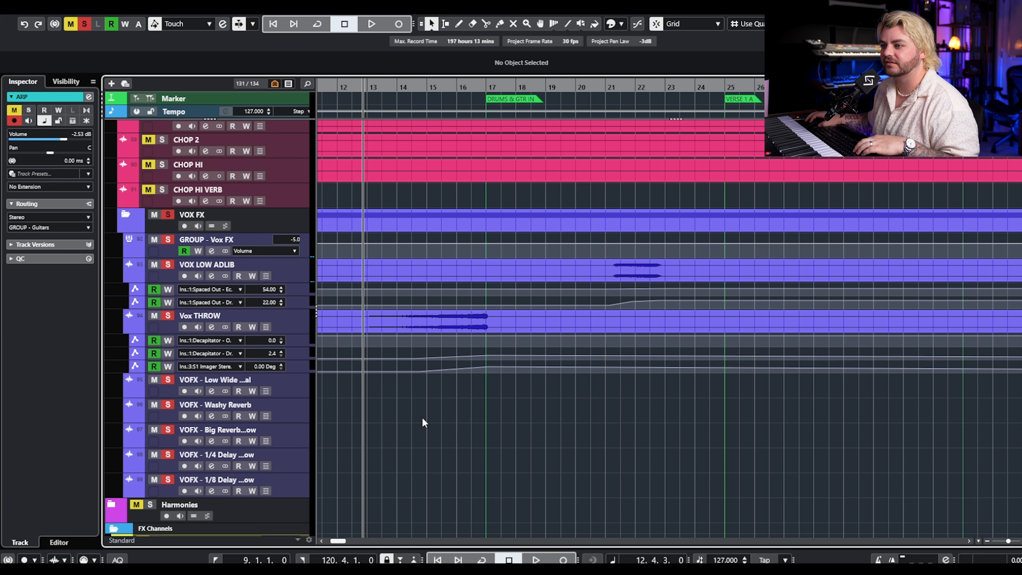
- Bypass all inserts on the Vox THROW track and play its vocal from just before bar 13
click(211, 326)
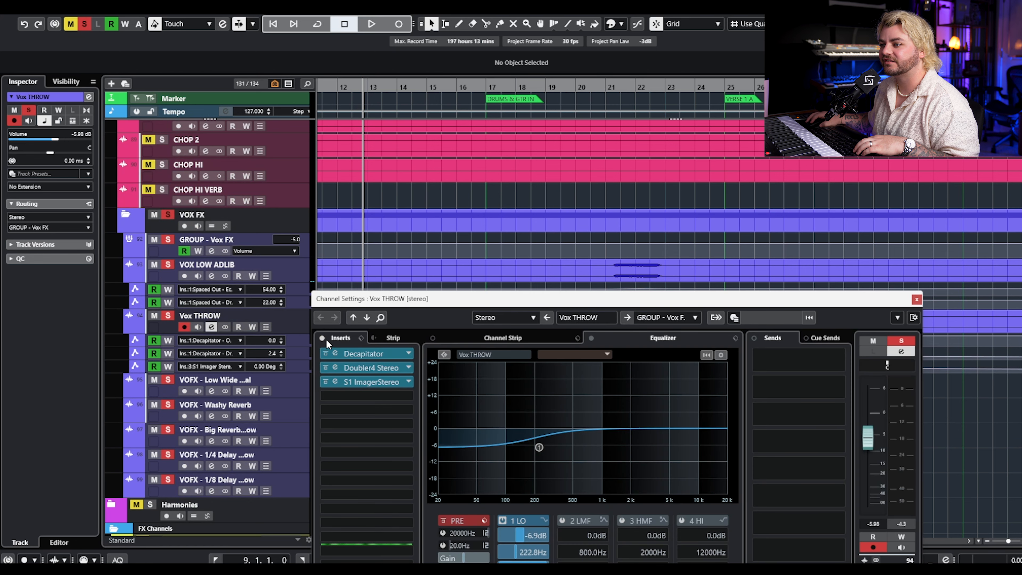
click(916, 300)
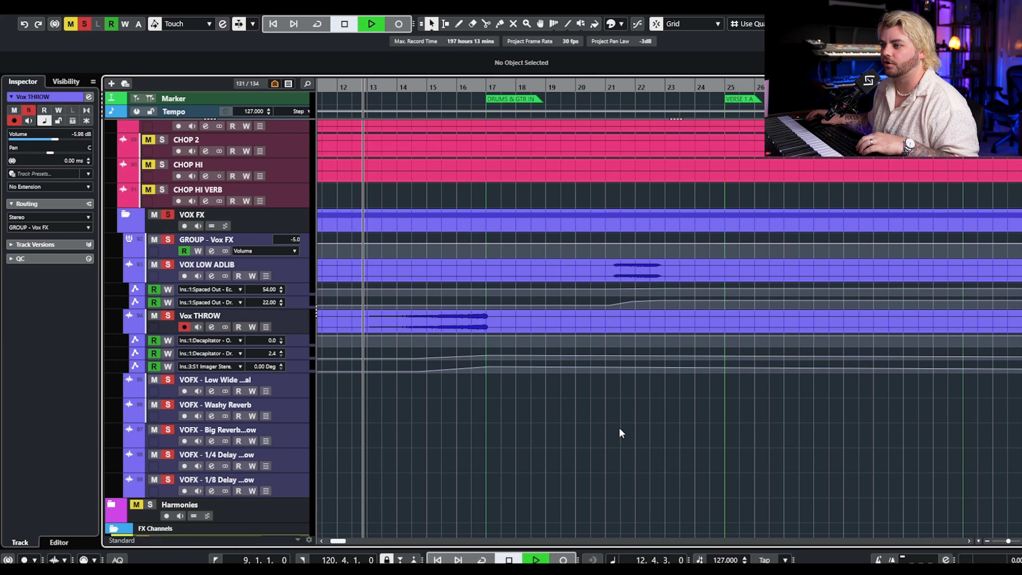
key(space)
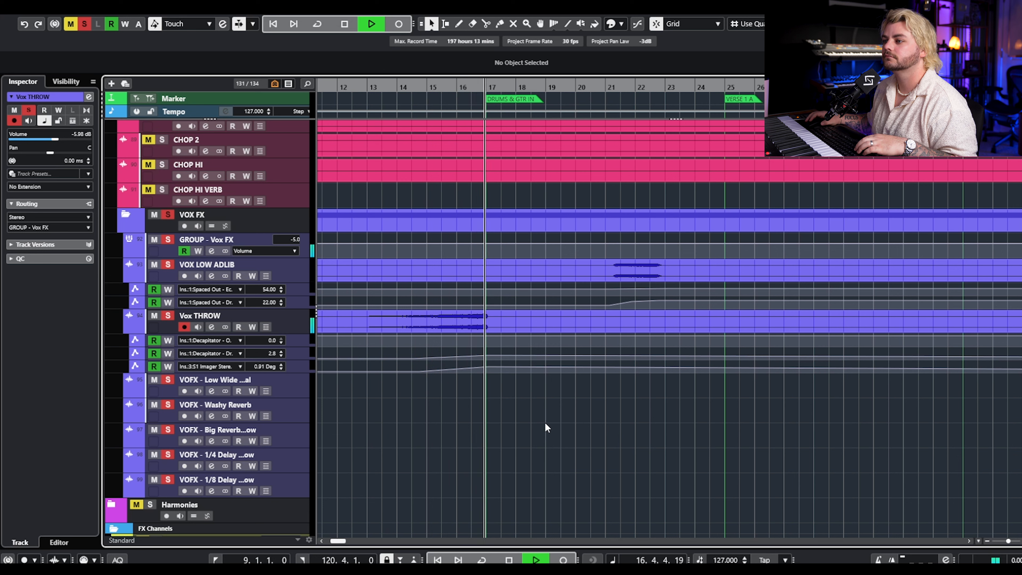
key(space)
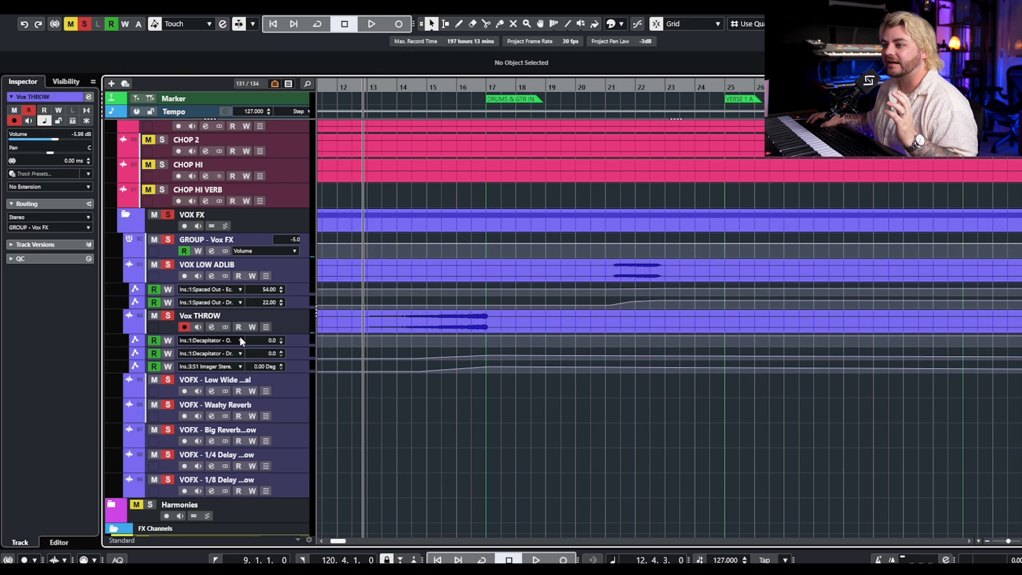
- Reactivate the Decapitator insert on Vox THROW and play the passage with its window open to examine the Drive automation
click(213, 327)
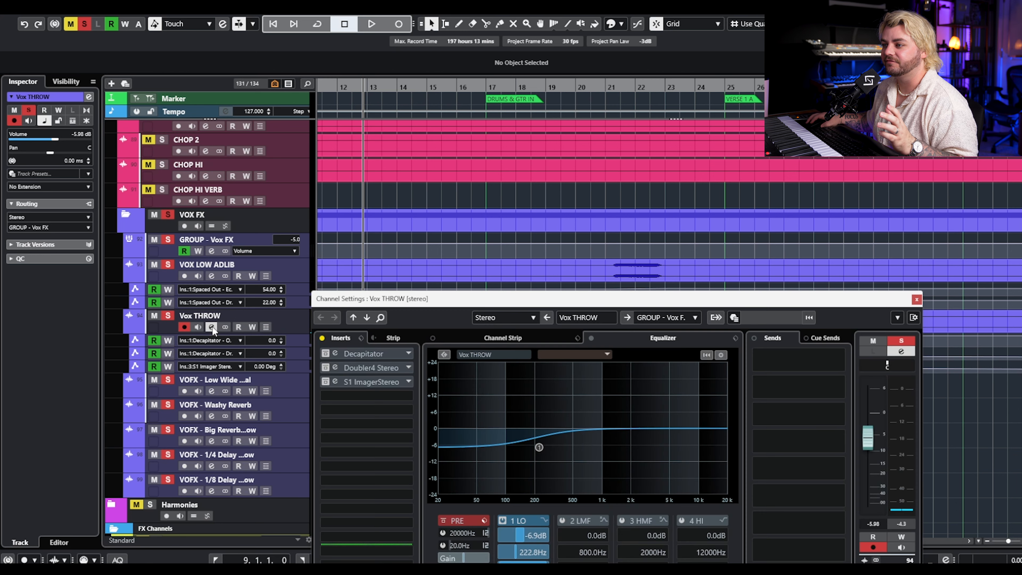
click(353, 355)
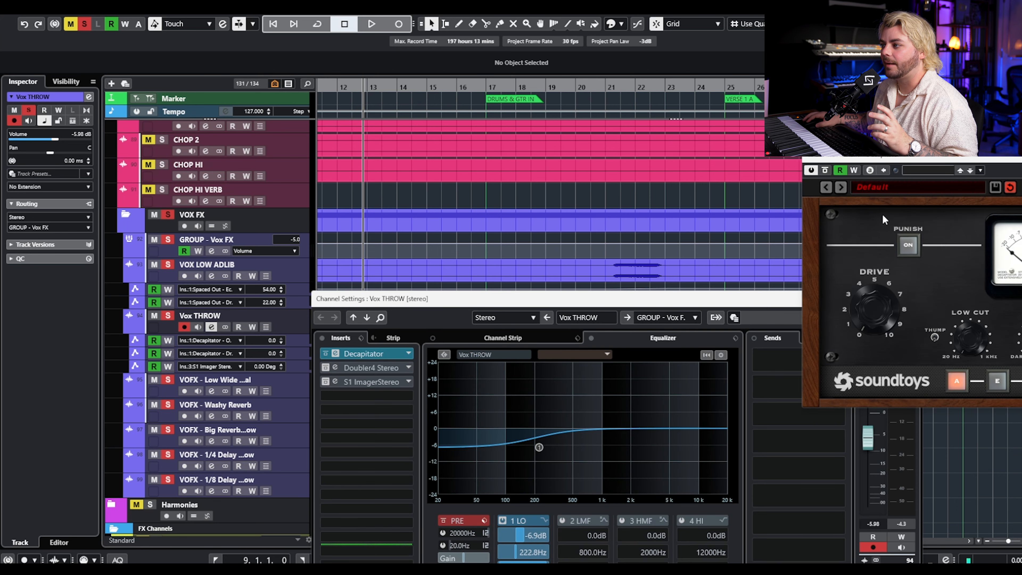
key(space)
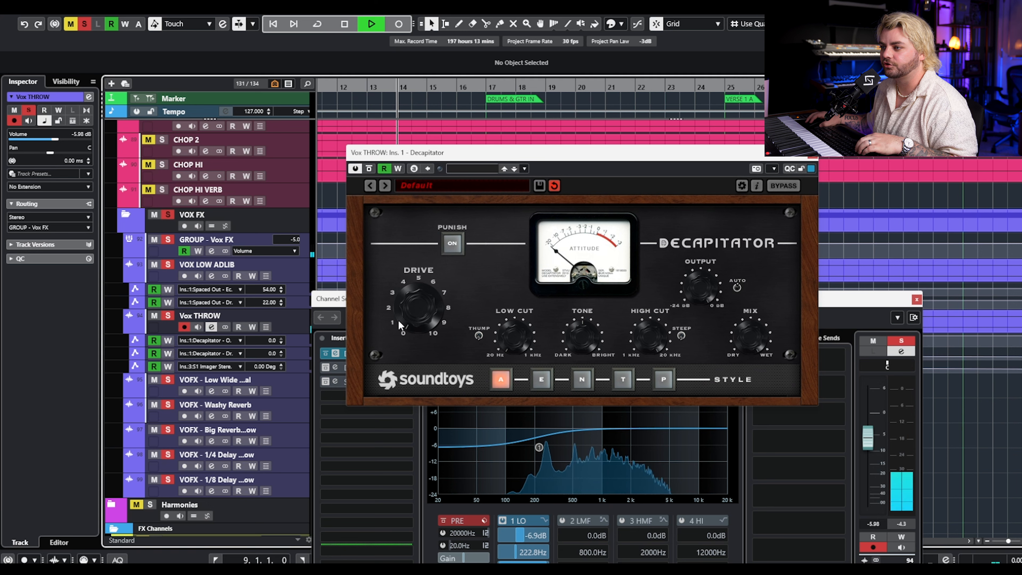
drag(437, 331, 459, 298)
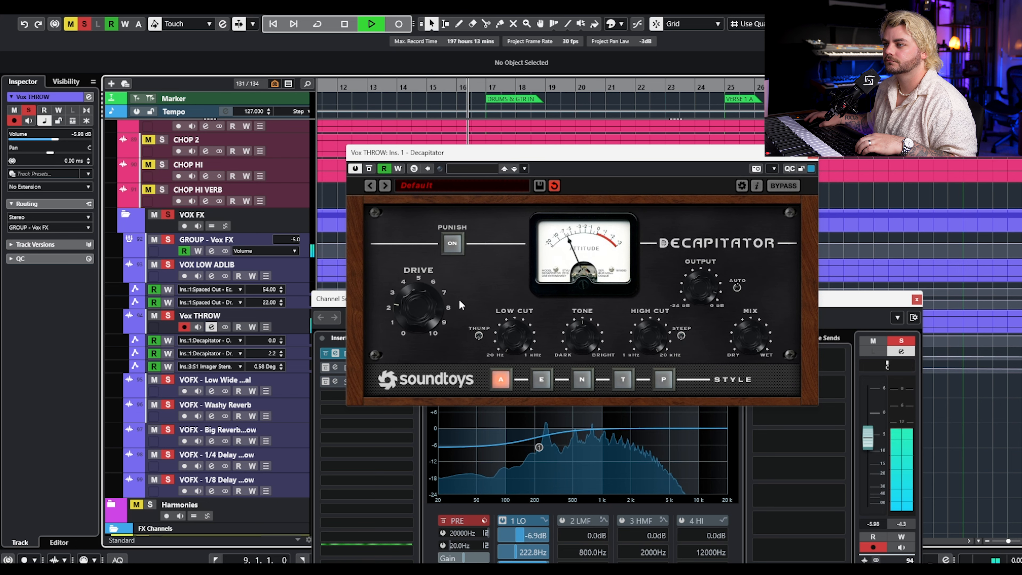
key(space)
click(812, 156)
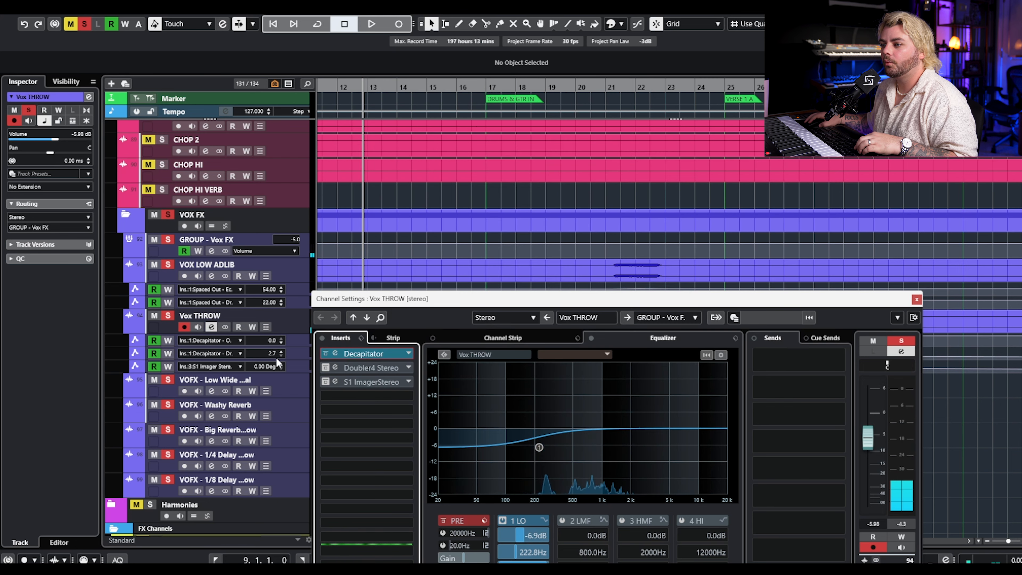
- Reactivate Doubler4 Stereo and S1 Imager Stereo on Vox THROW, and arrange their windows side by side, closing the channel settings
click(325, 381)
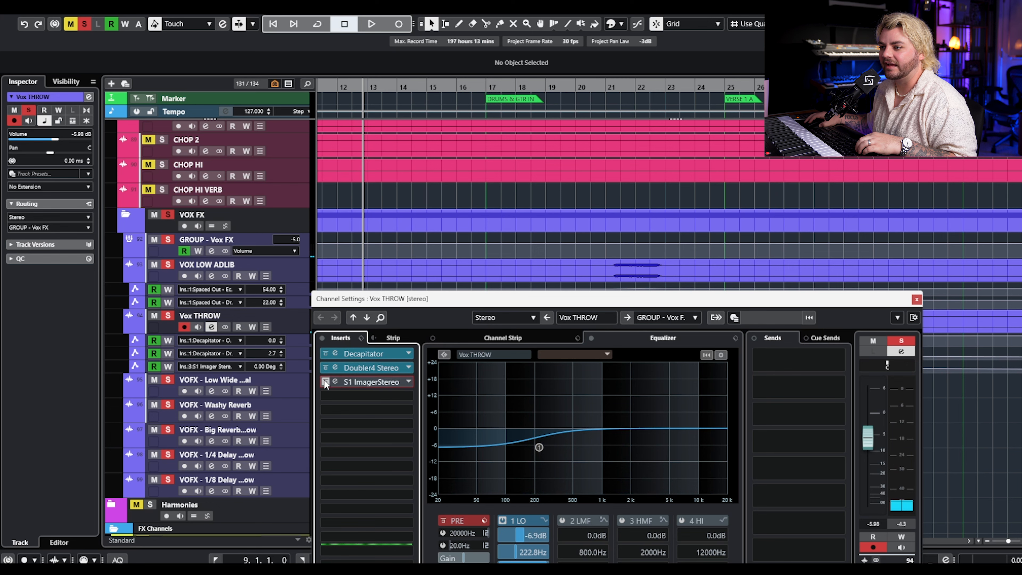
click(362, 368)
drag(1020, 185, 270, 115)
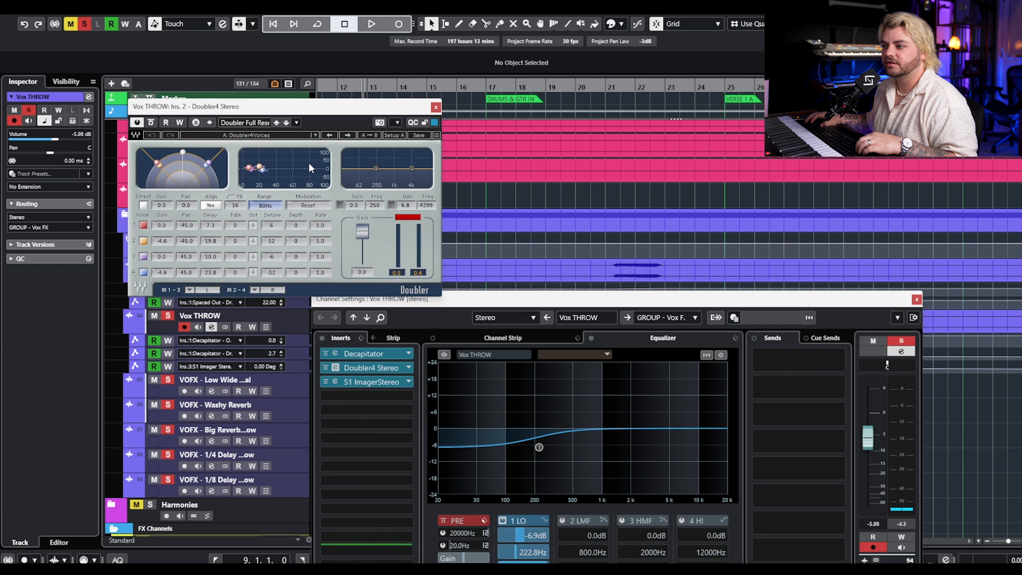
click(380, 382)
drag(936, 175, 490, 112)
click(921, 308)
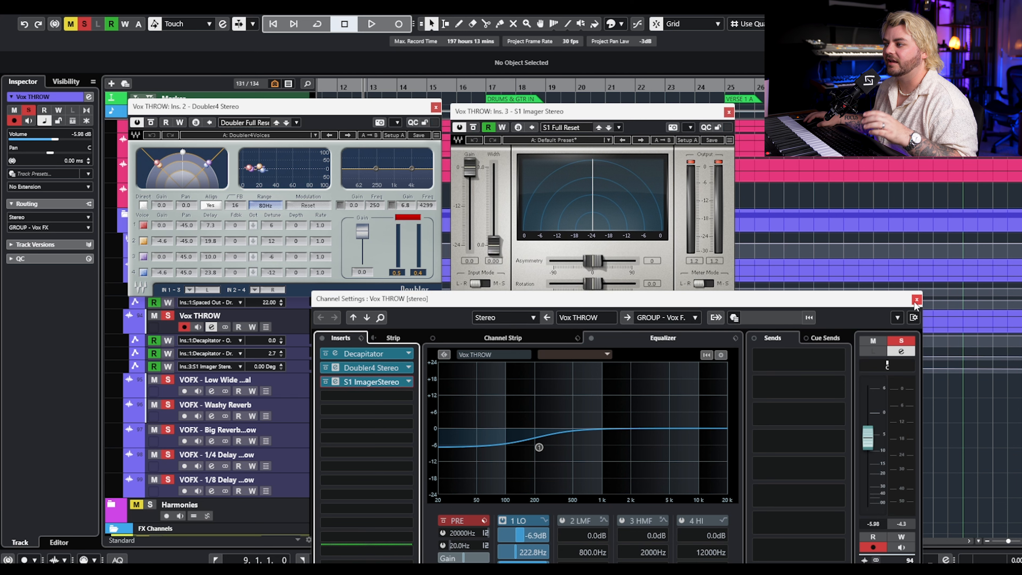
- Play the soloed Vox THROW passage with Doubler4 Stereo and S1 Imager Stereo open to examine the Width automation
click(916, 300)
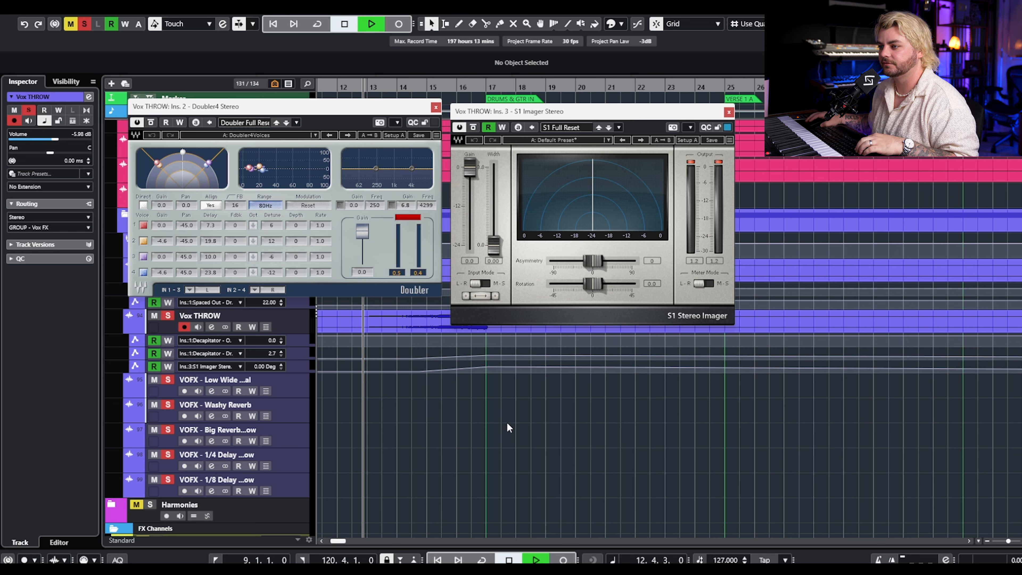
key(space)
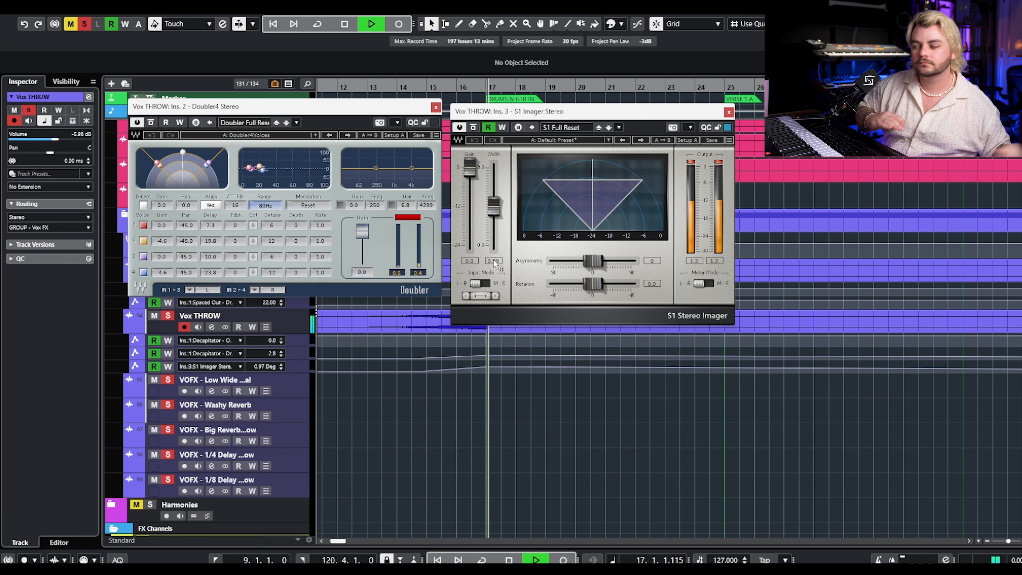
key(space)
- Bypass all inserts on Vox THROW and play the soloed passage again for comparison
key(e)
click(322, 338)
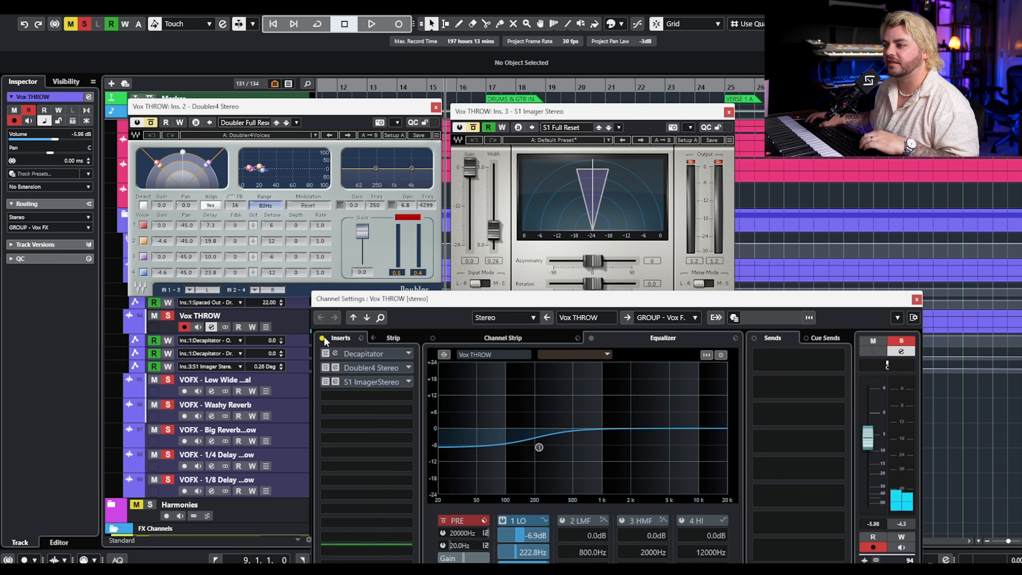
key(space)
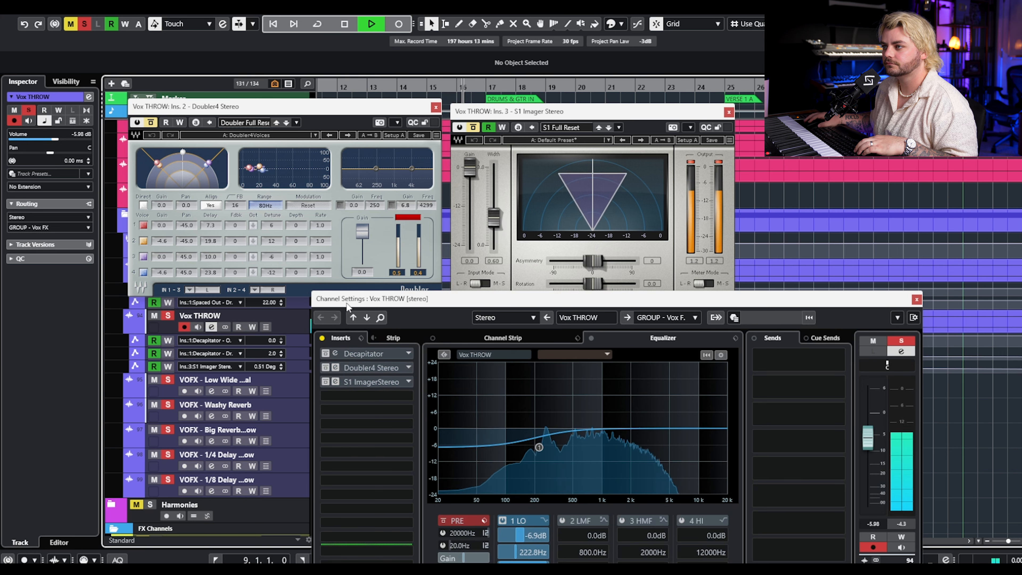
- Clear all solos and play the Vox THROW passage in the full mix with its inserts bypassed, closing both plug-in windows
click(85, 24)
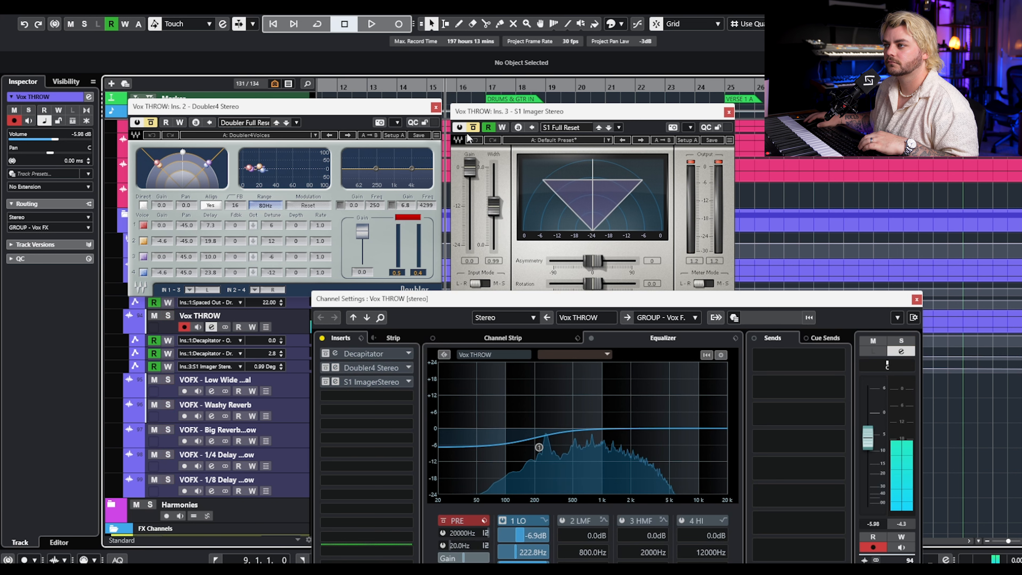
key(space)
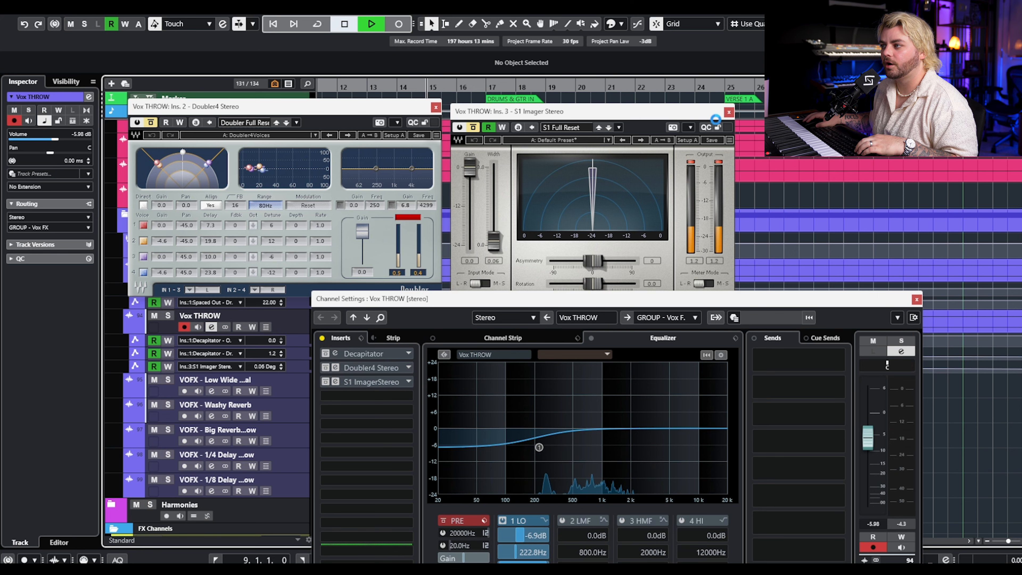
key(space)
click(729, 112)
click(436, 107)
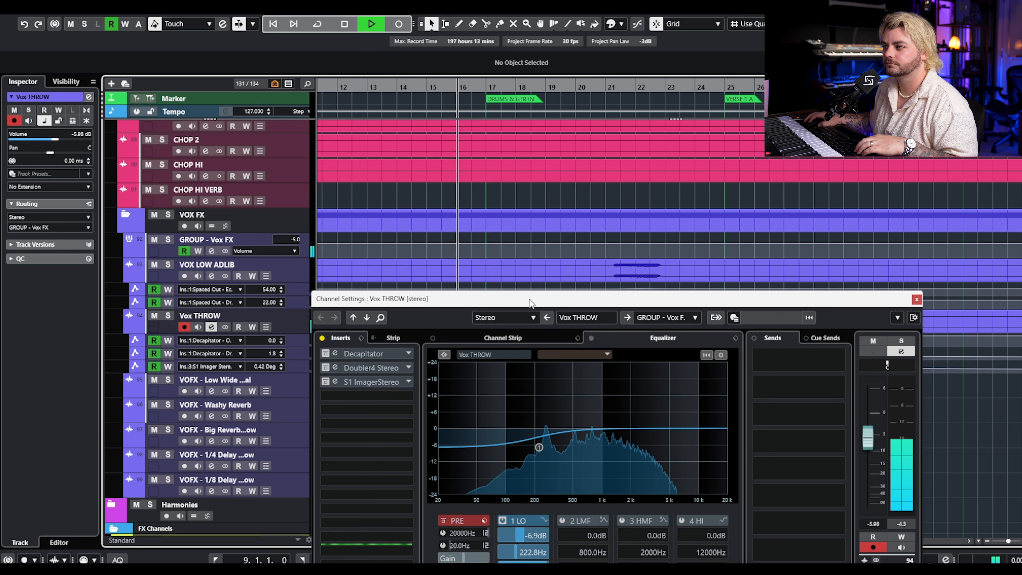
drag(453, 298, 461, 155)
key(space)
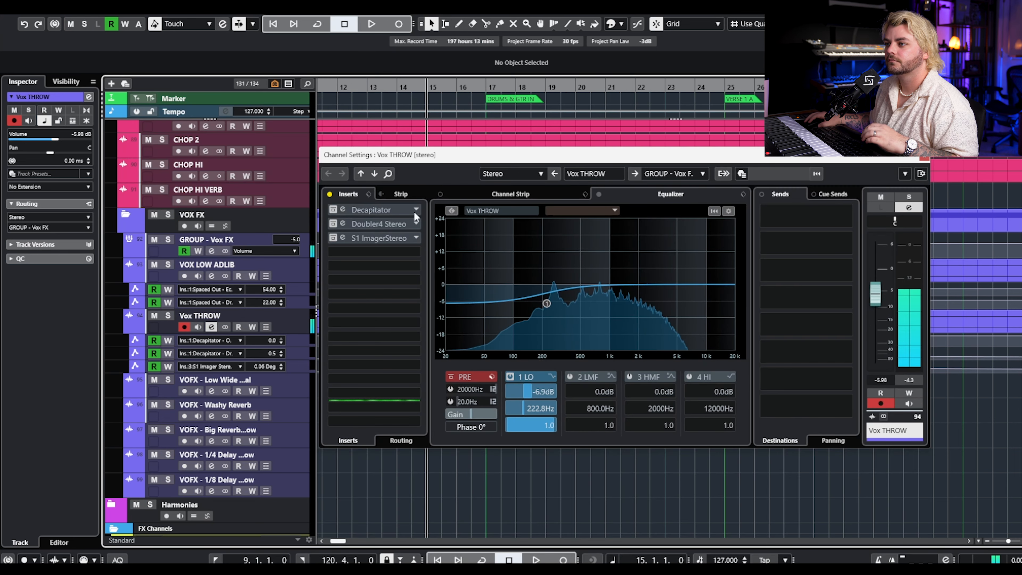
- Reactivate all inserts on Vox THROW, play the passage in the full mix, and close the channel settings
click(330, 195)
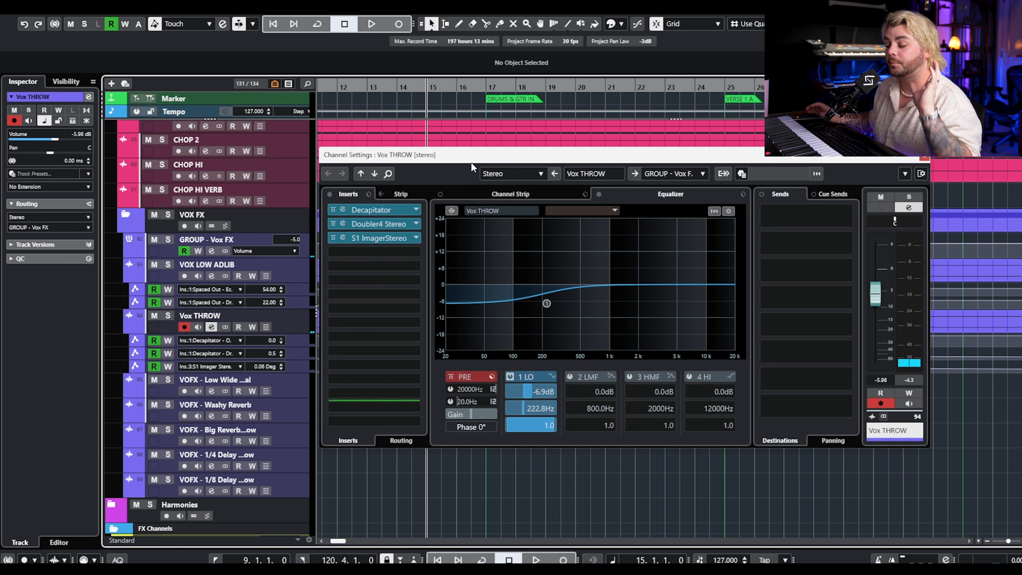
key(space)
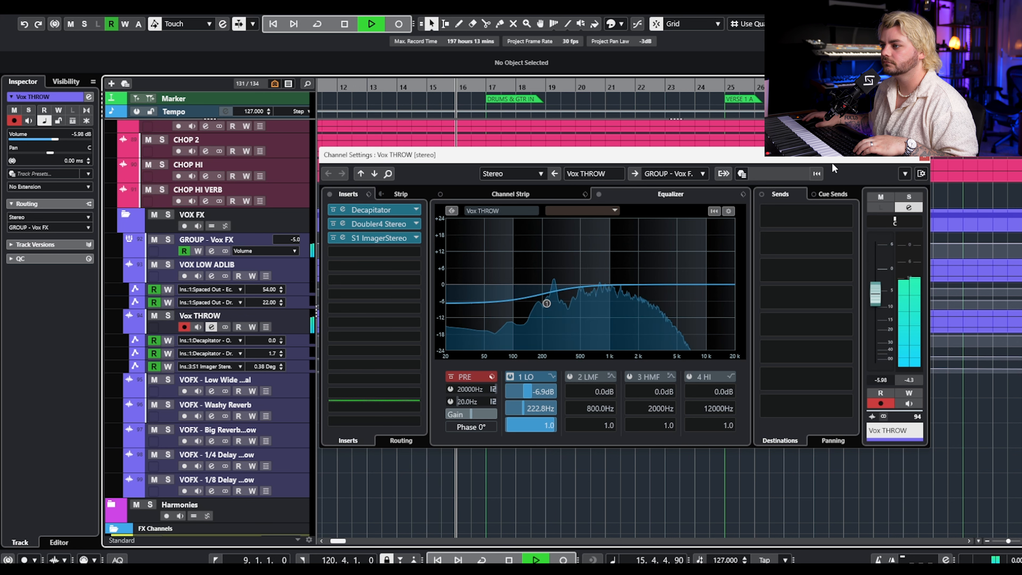
key(space)
click(925, 158)
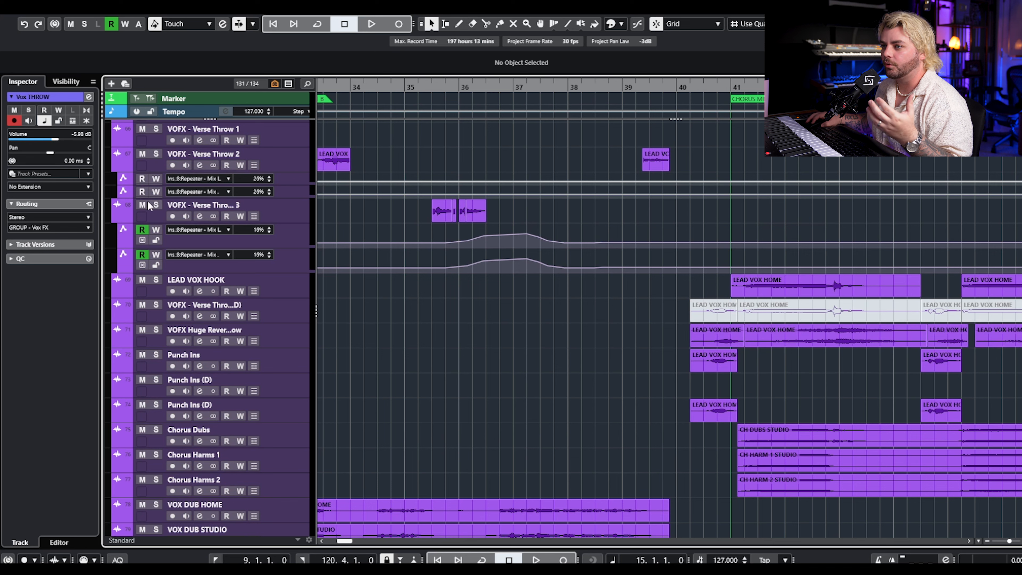
- Turn off Read for the Repeater Mix automation on VOFX - Verse Throw 3 and play its soloed vocal from just after bar 35
click(199, 216)
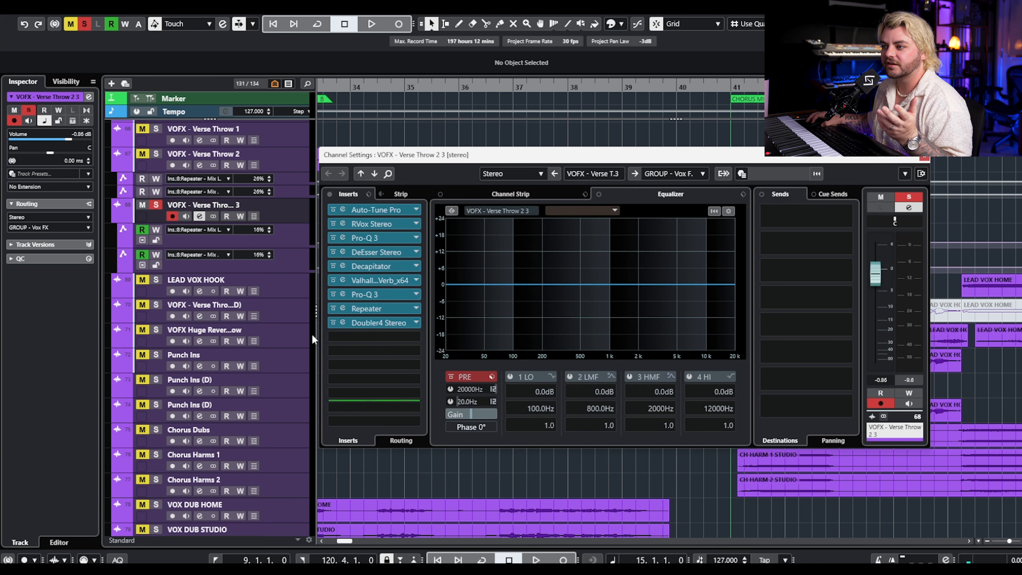
drag(359, 160, 334, 362)
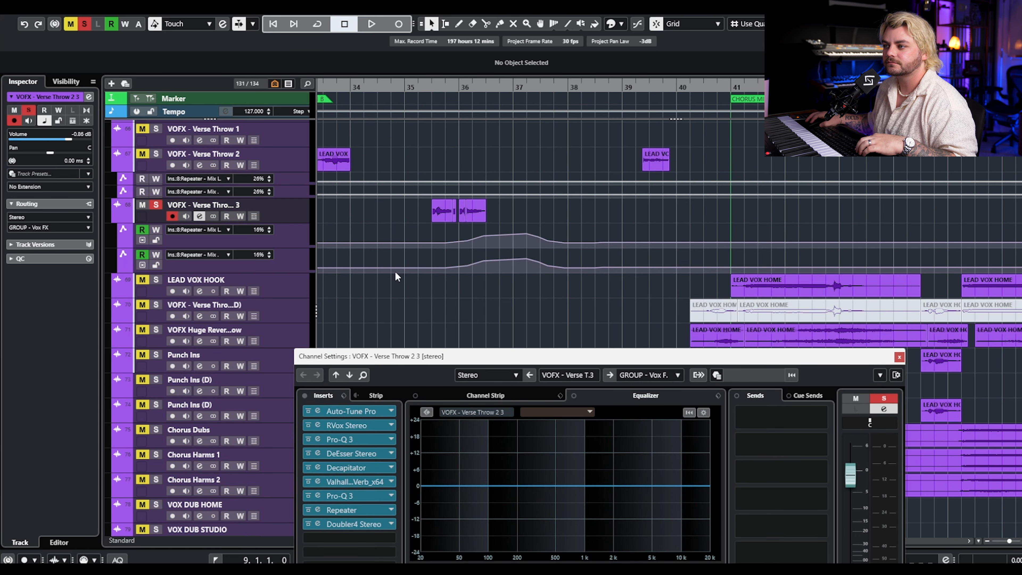
click(142, 230)
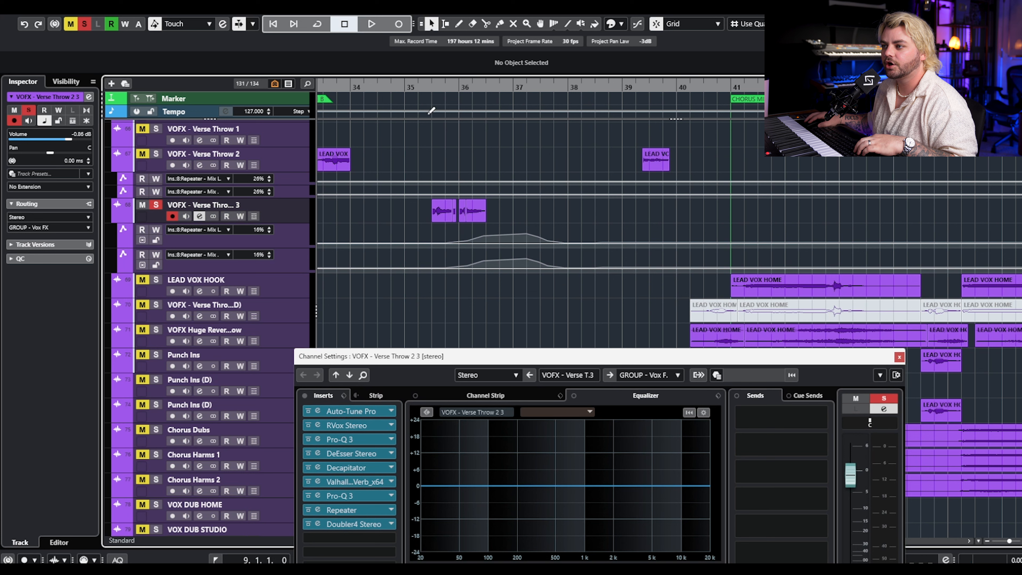
click(422, 91)
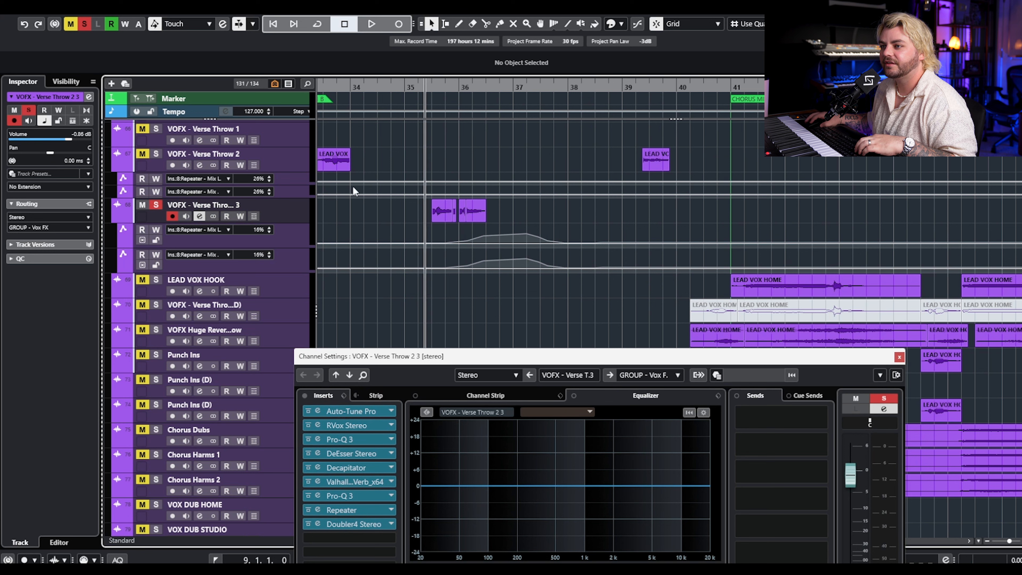
key(space)
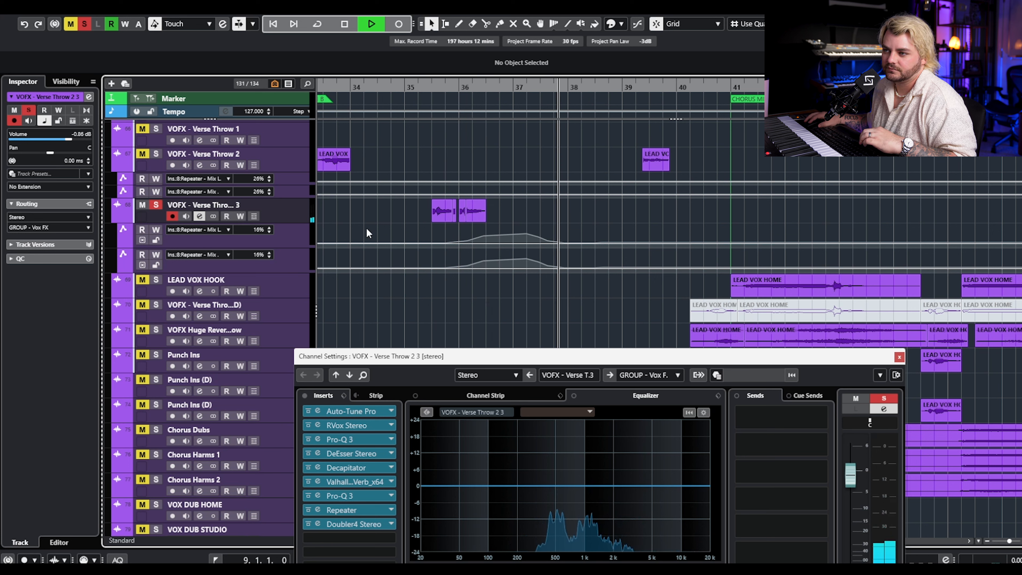
key(space)
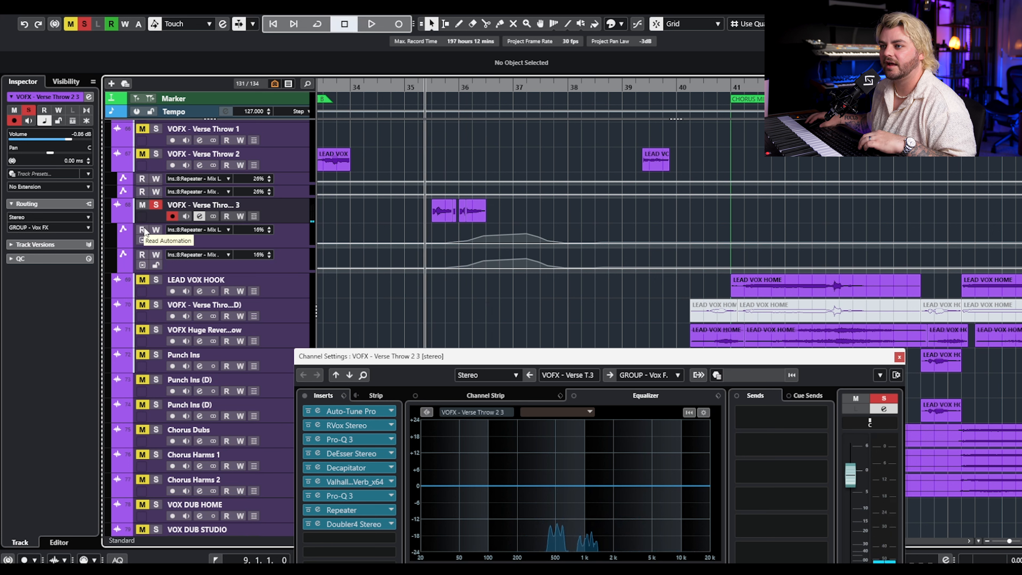
- Clear all solo and mute states and play the verse throw in the full mix without its Repeater automation
click(84, 24)
click(70, 23)
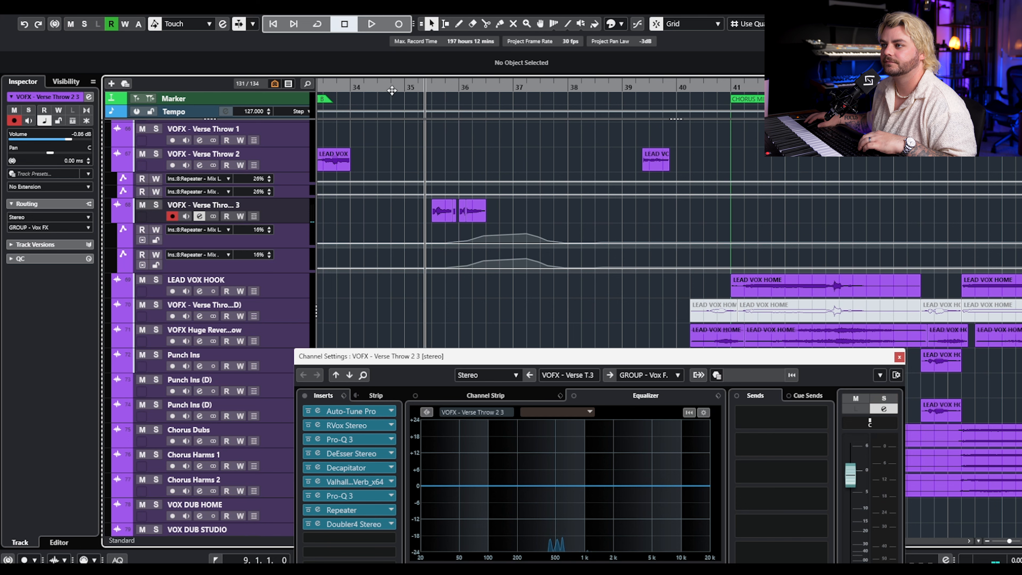
key(space)
scroll(522, 196, up, 3)
scroll(523, 193, down, 3)
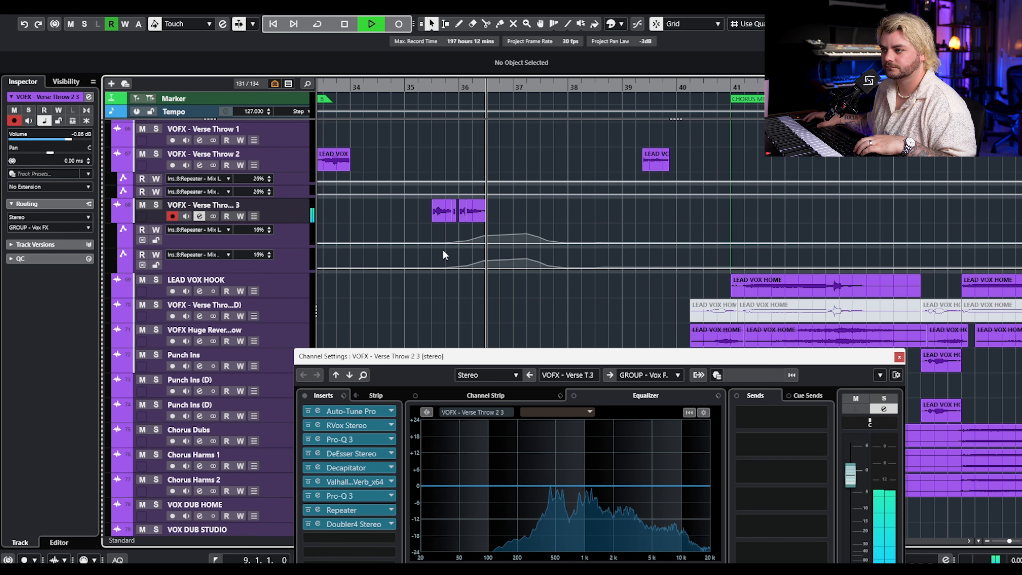
key(space)
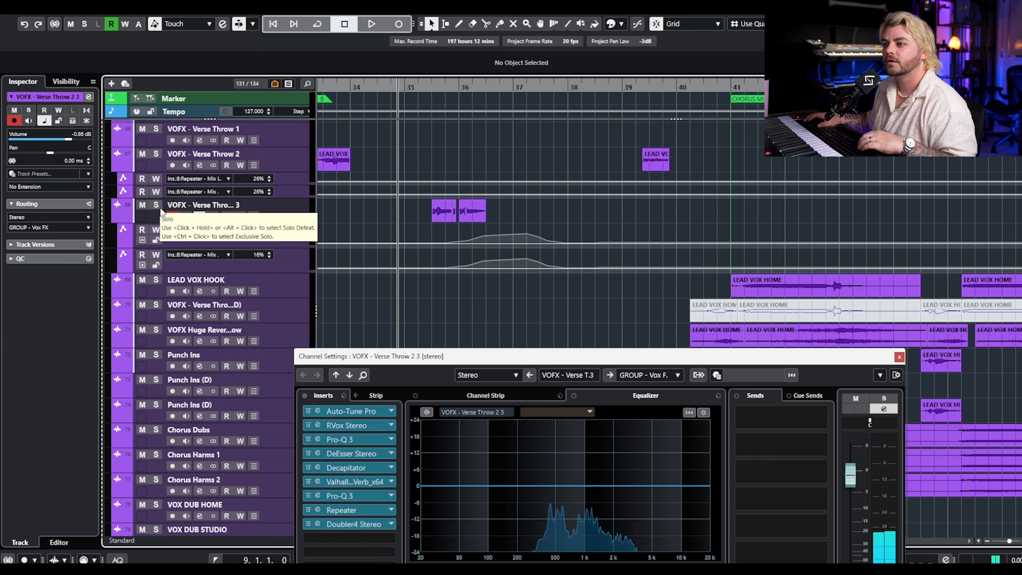
- Solo VOFX - Verse Throw 3 with Read enabled for its Repeater Mix automation, and inspect the Repeater plug-in before closing it
click(158, 206)
click(142, 230)
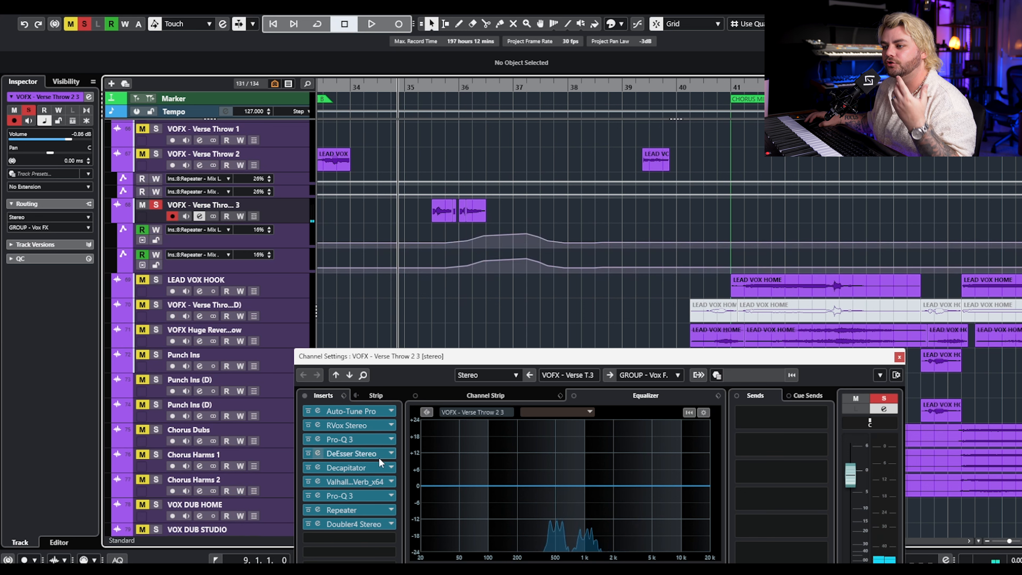
click(361, 510)
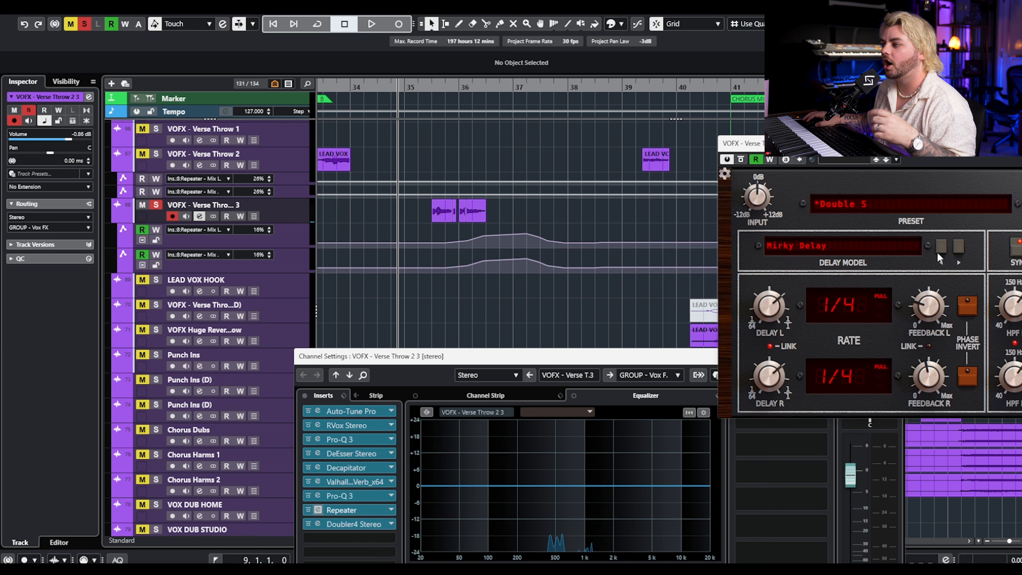
drag(909, 146, 440, 174)
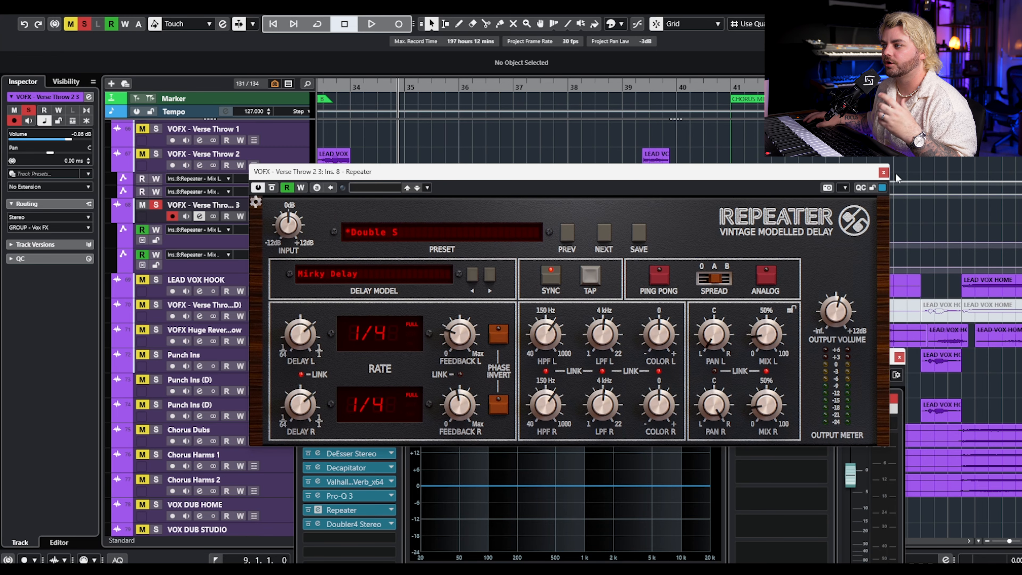
click(884, 172)
click(900, 356)
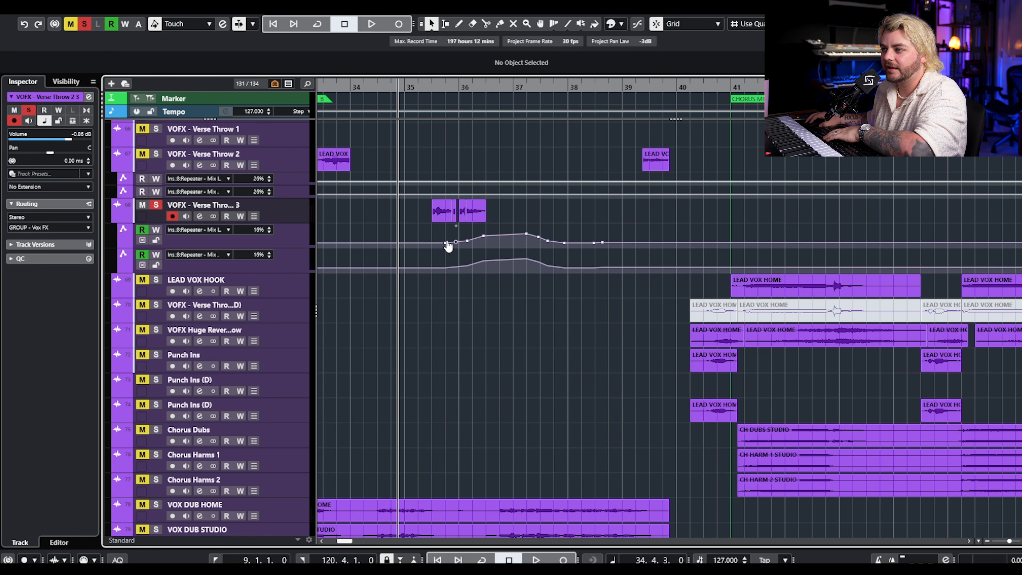
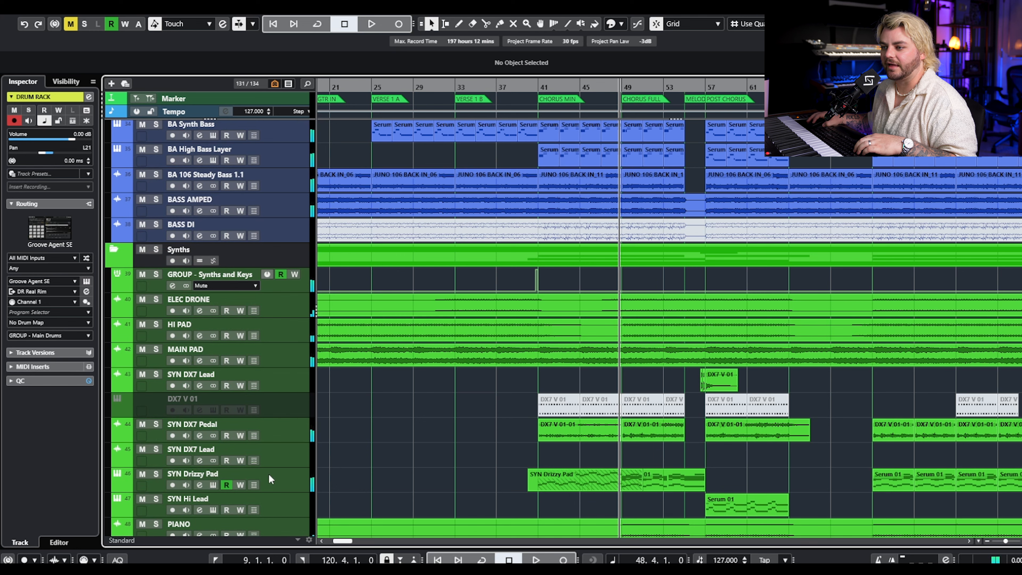
- Set the SYN Drizzy Pad track's volume to -4.92 dB
drag(62, 140, 56, 140)
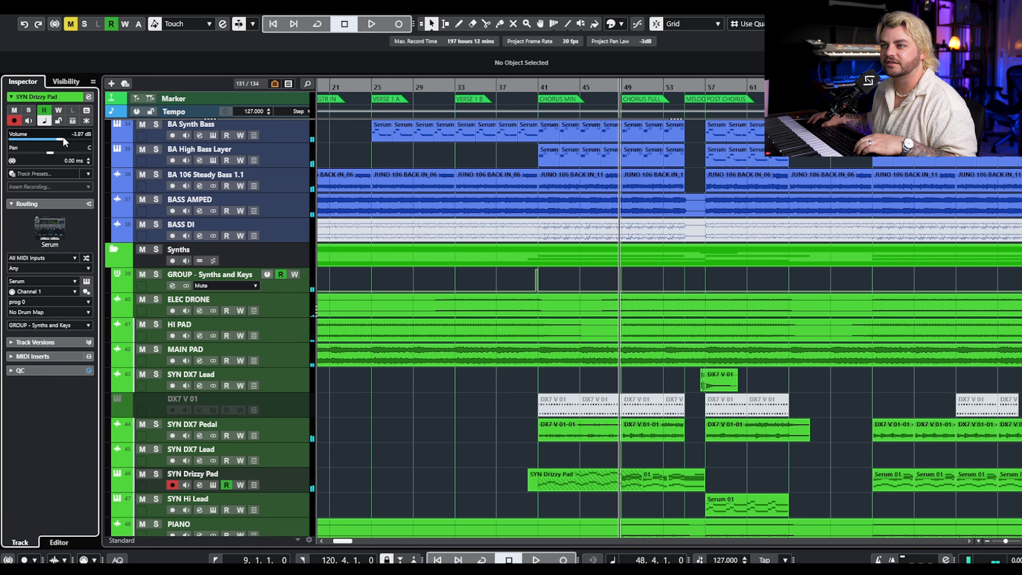
- Play the full chorus from just before bar 49 with the drum tracks in view, and select its hat loop events for inspection
scroll(746, 258, up, 15)
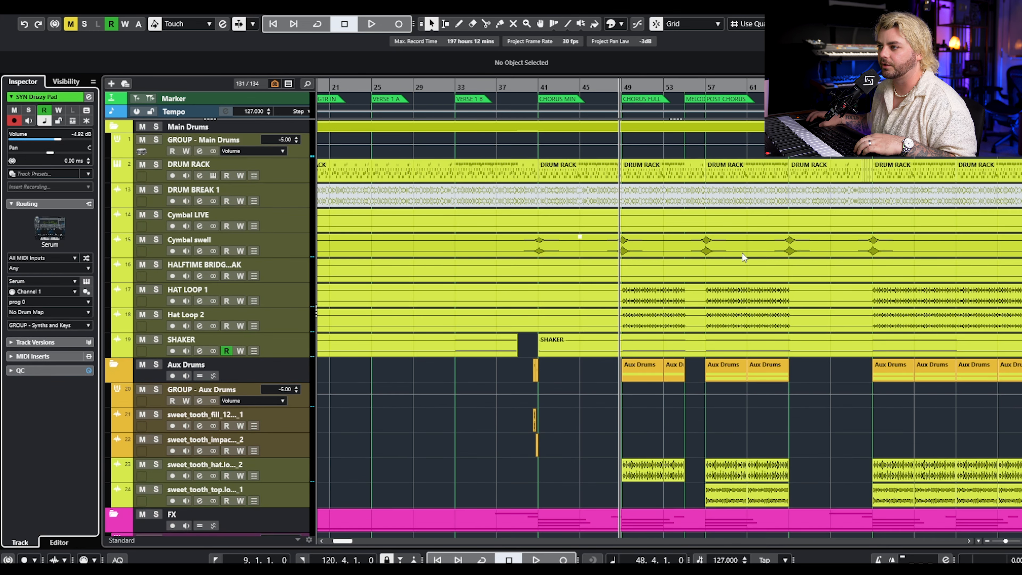
click(253, 176)
click(253, 176)
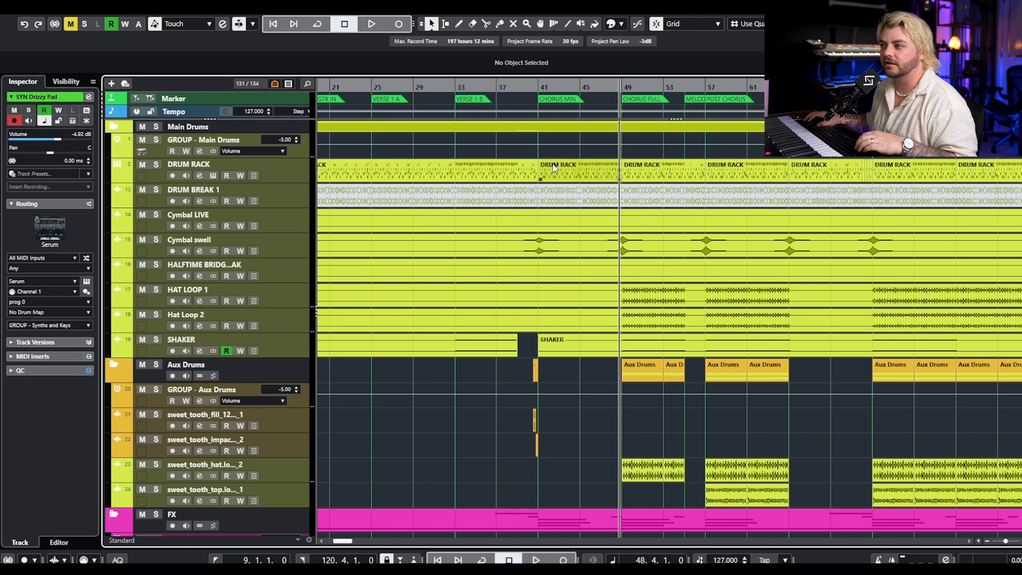
key(space)
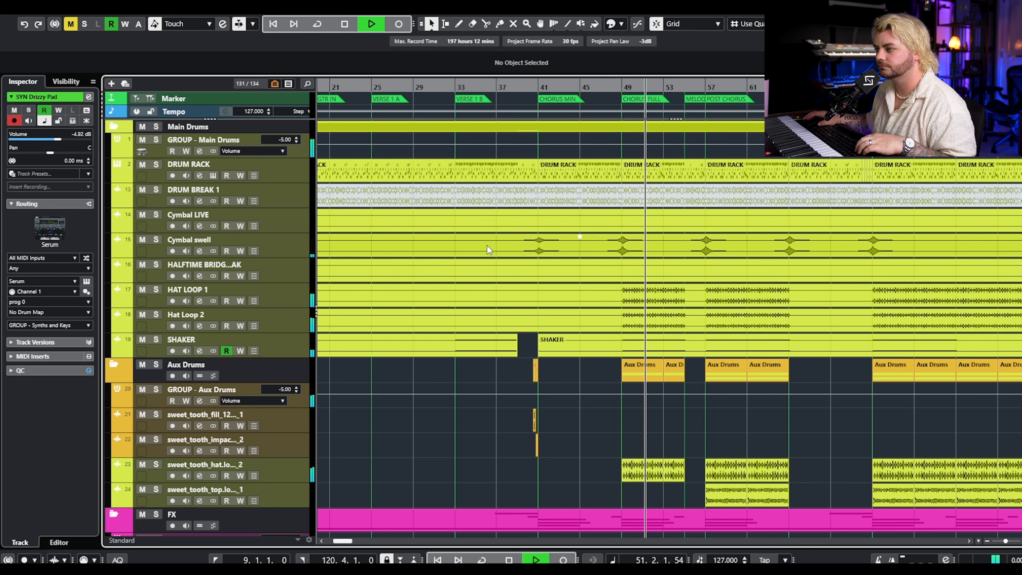
key(space)
click(643, 318)
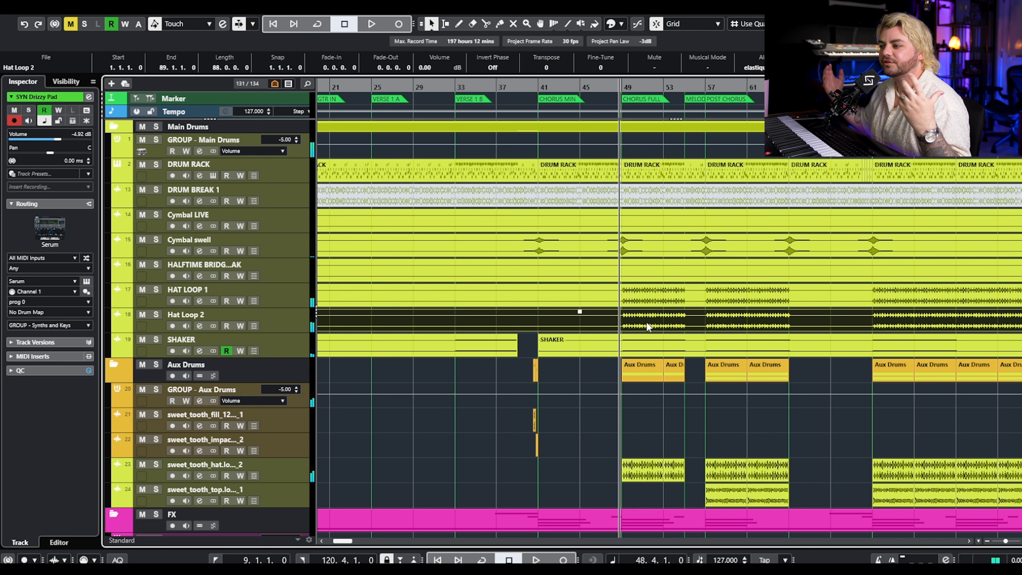
drag(646, 434, 693, 475)
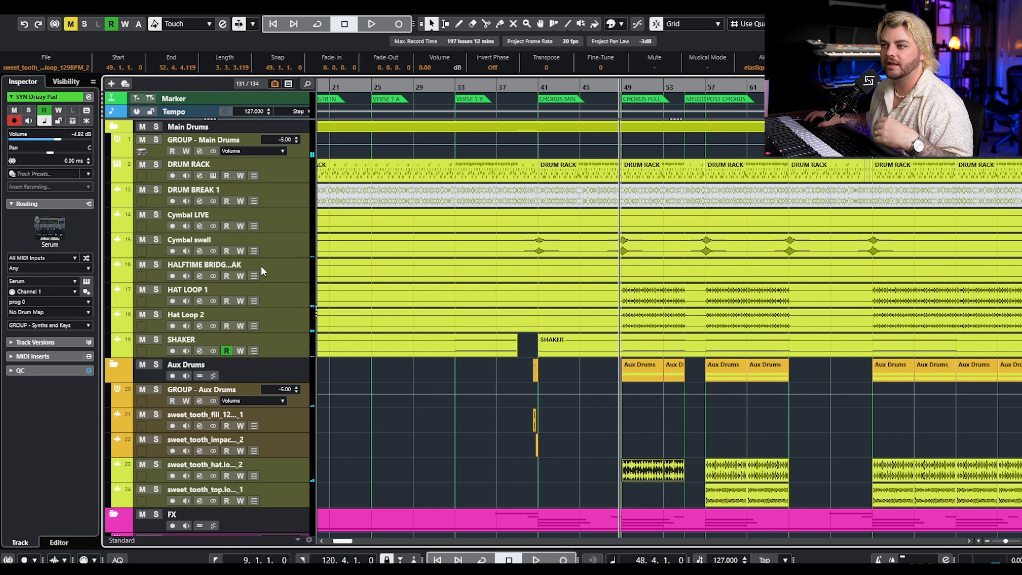
- Reveal the DRUM RACK instrument's output channels and enable Write automation on all linked DR channels
click(116, 177)
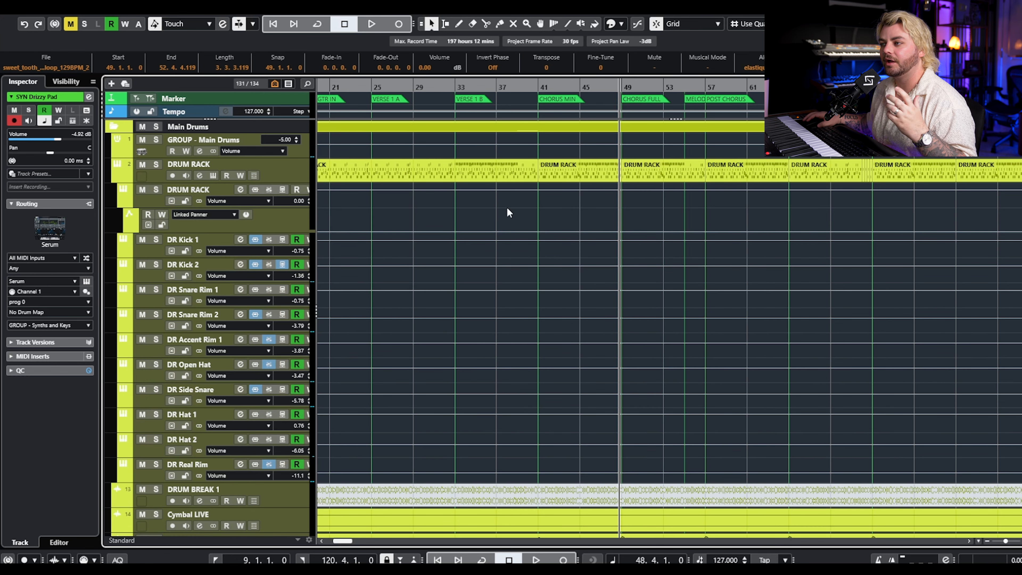
ctrl+scroll(583, 201, up, 2)
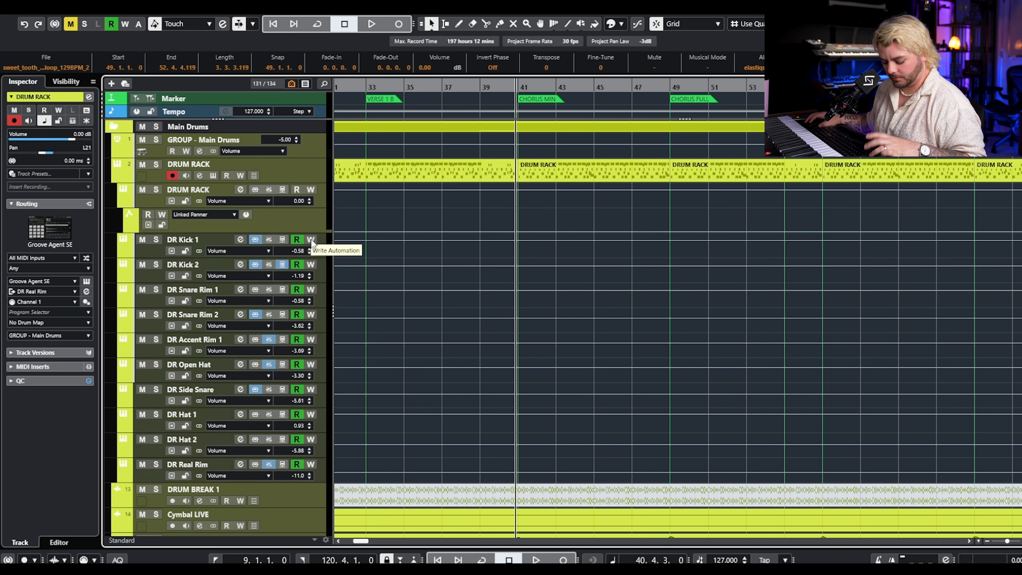
click(311, 239)
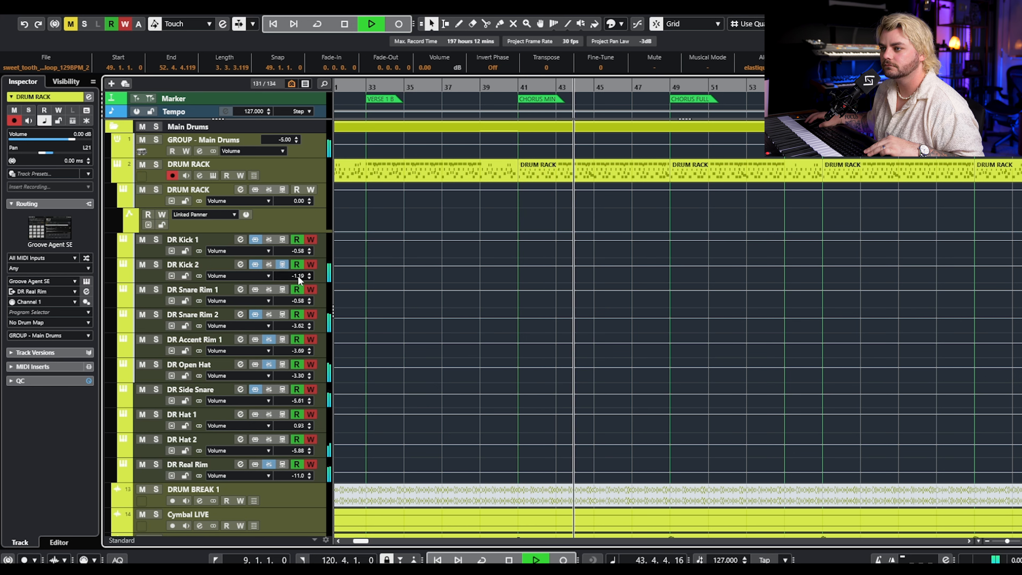
- Write a volume lift on the linked DR channels during playback around bar 49, bringing DR Kick 1 to 0.00 dB, and disable Write
click(304, 253)
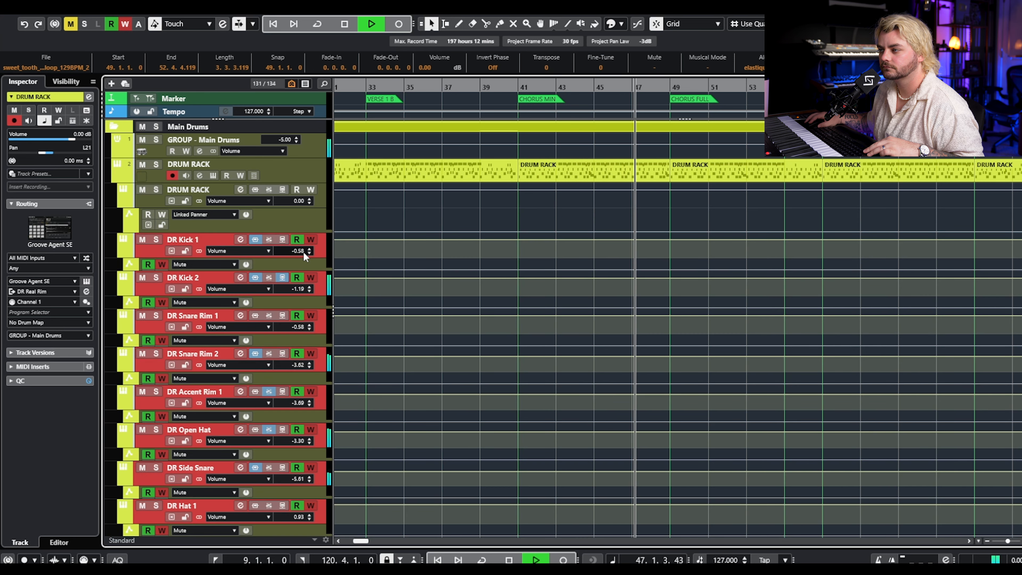
drag(303, 250, 326, 228)
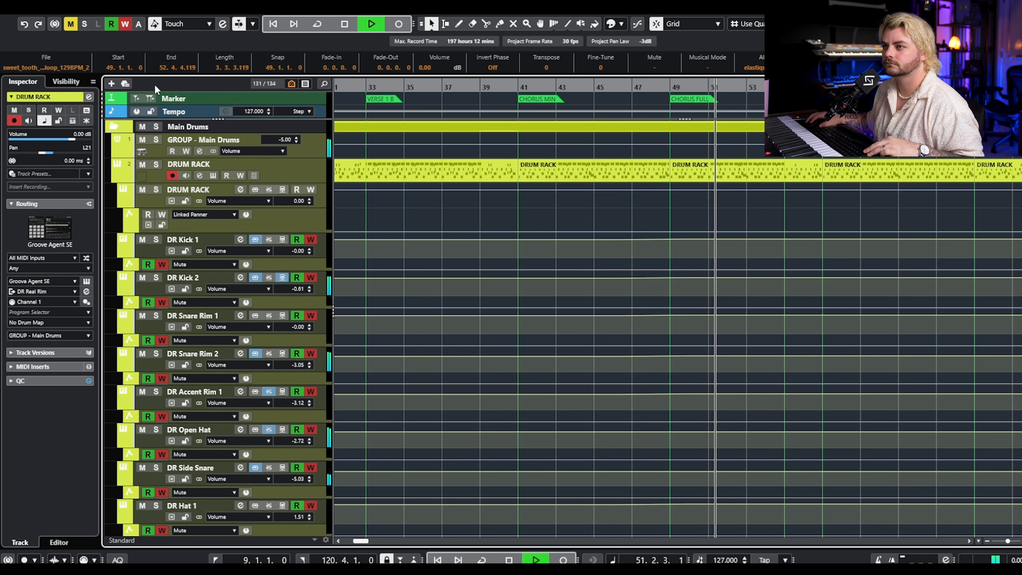
key(space)
click(125, 23)
scroll(711, 238, up, 4)
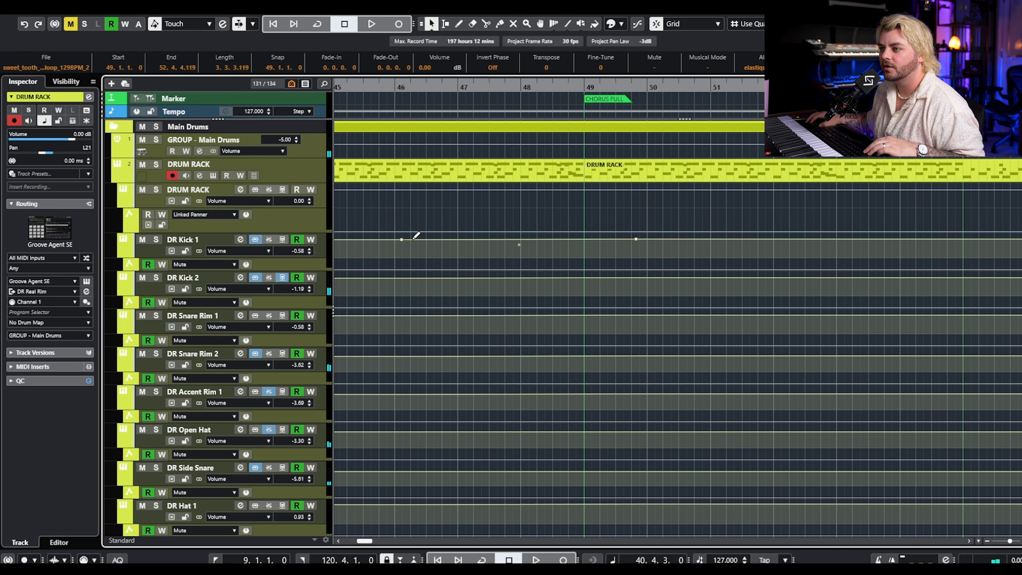
- Tidy the DR channels' volume automation points so the lift happens just before bar 49
drag(412, 238, 383, 457)
drag(419, 486, 436, 232)
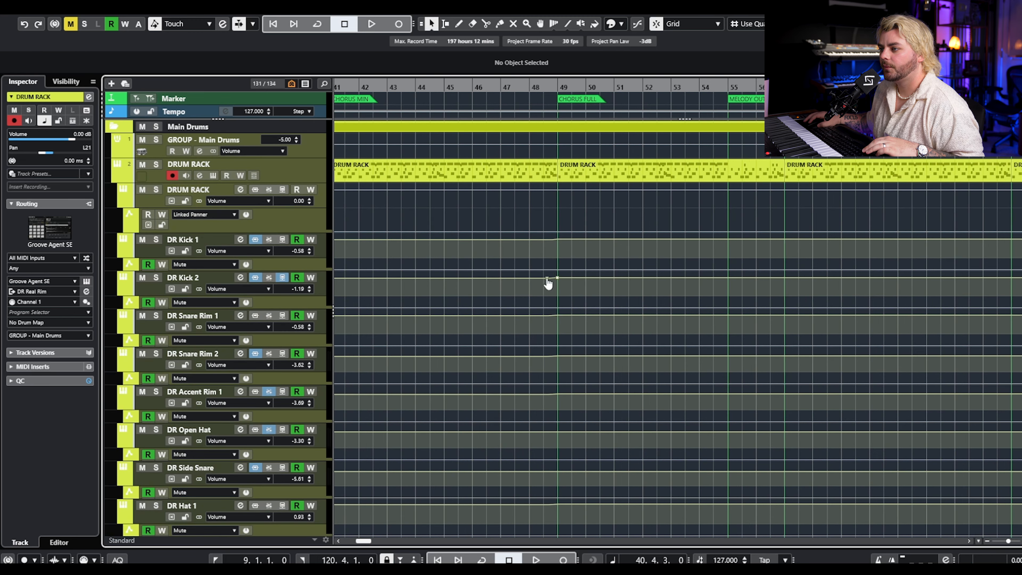
scroll(548, 282, down, 5)
scroll(550, 254, up, 6)
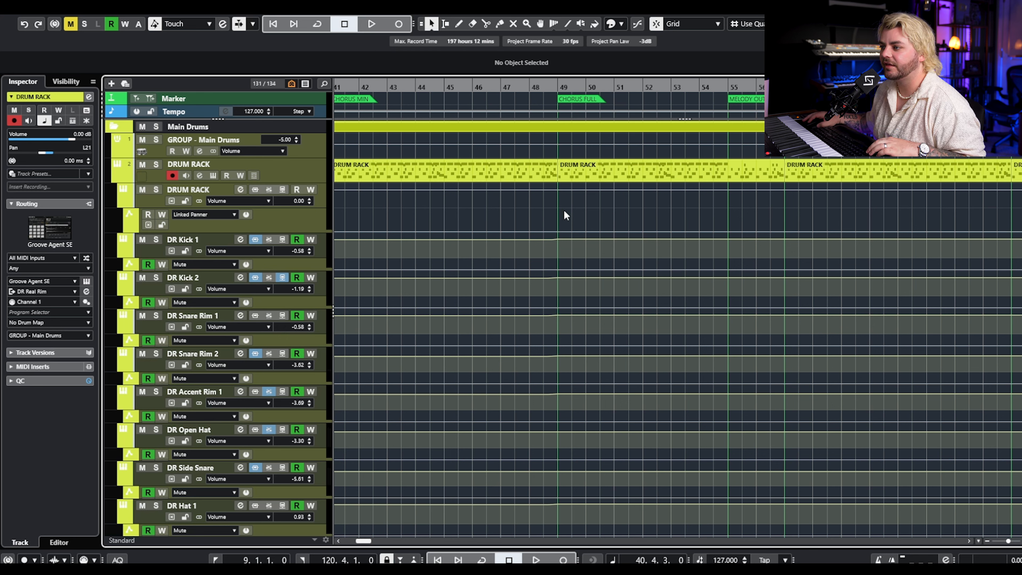
- Play the transition into the full chorus from bar 46 with the drum rack volume automation active
drag(564, 212, 488, 446)
click(530, 213)
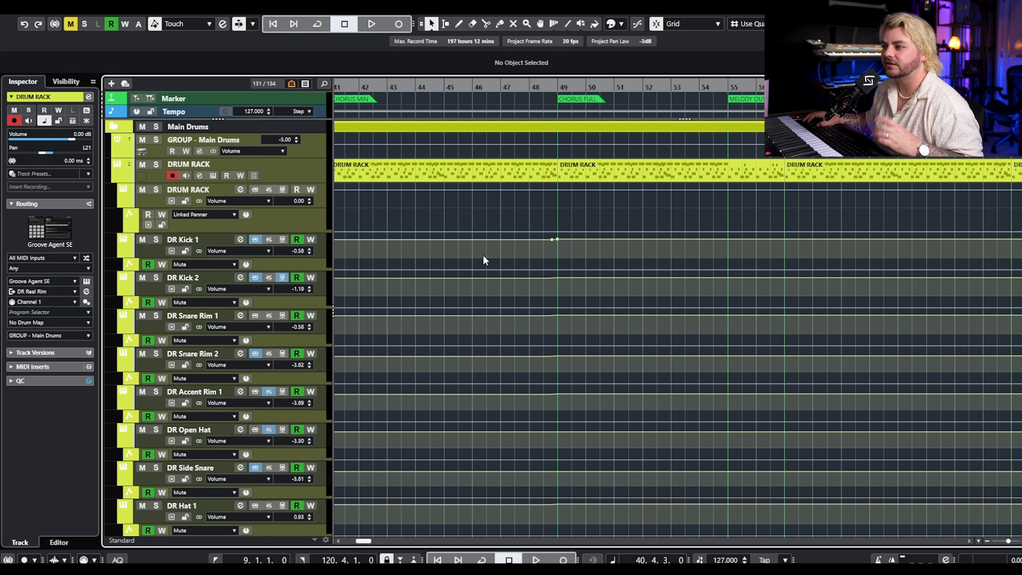
click(490, 87)
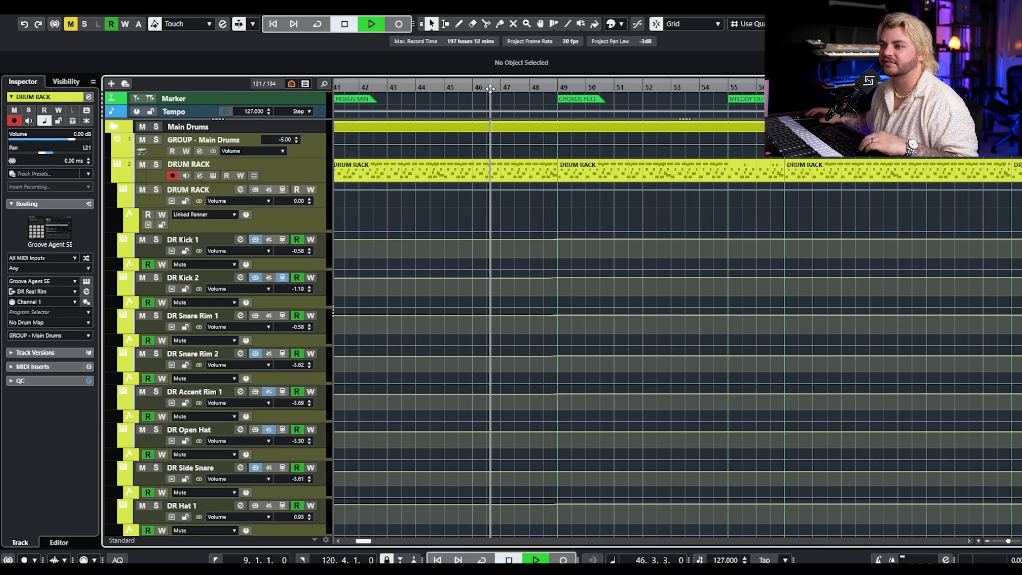
key(space)
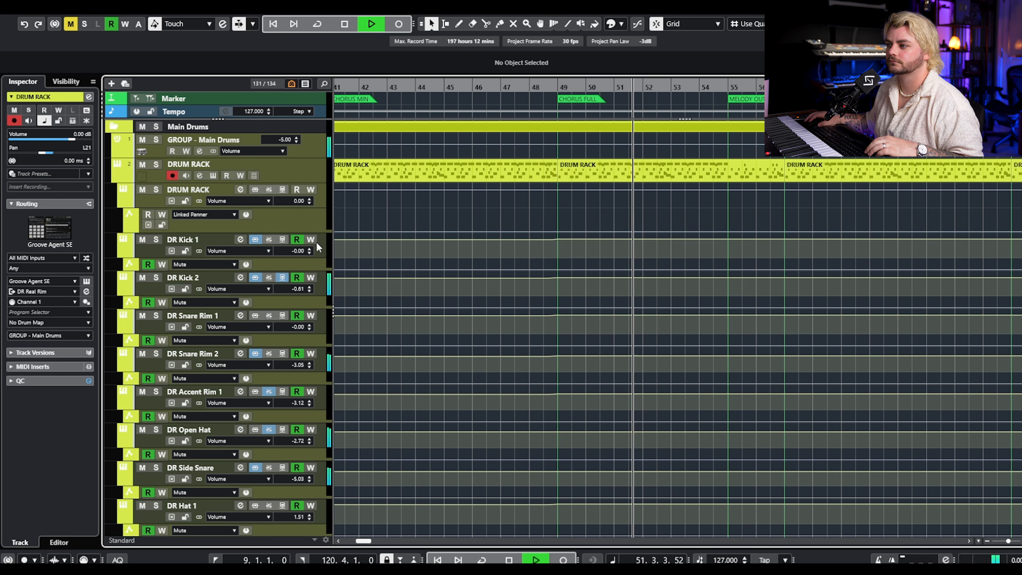
key(space)
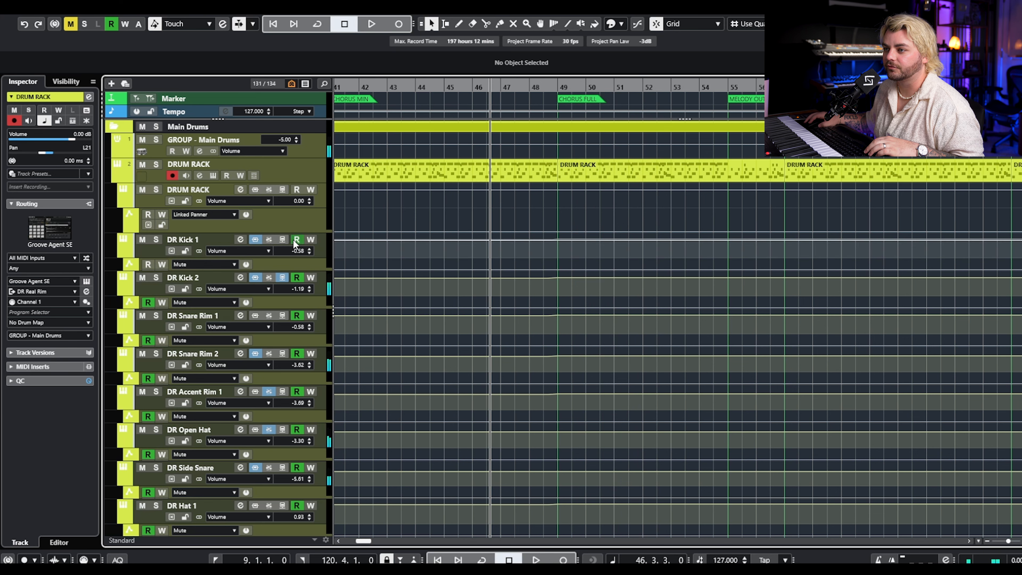
- Turn off Read on all DR channels, play from bar 46 without the automation, and re-enable Read during playback to compare
scroll(323, 405, down, 4)
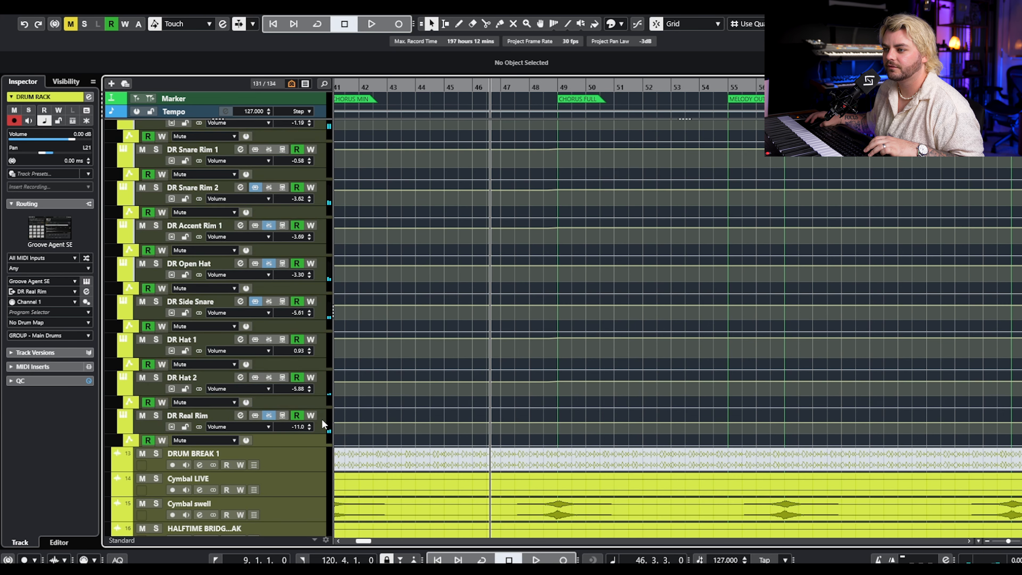
click(297, 415)
scroll(599, 262, up, 4)
key(space)
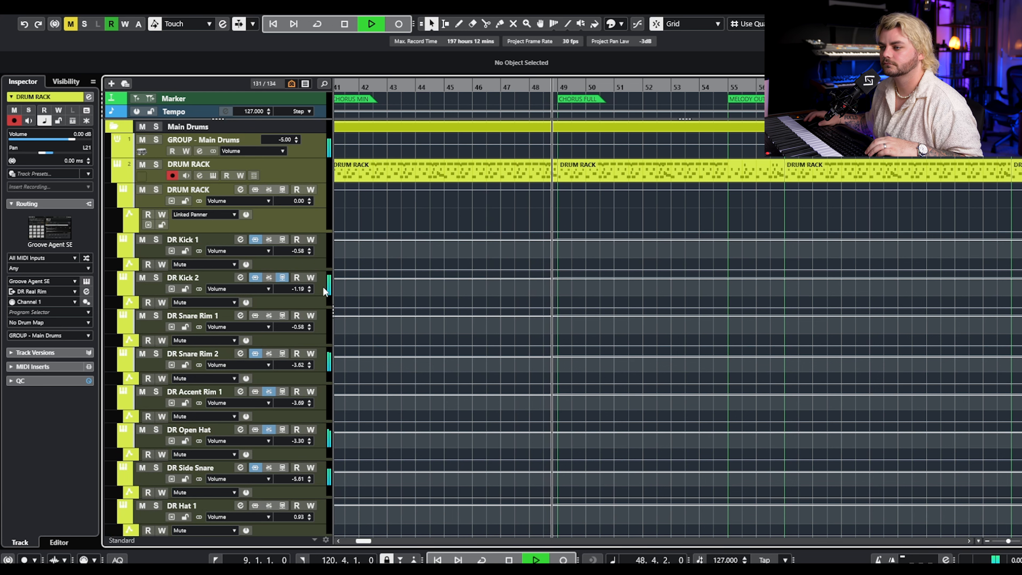
click(300, 279)
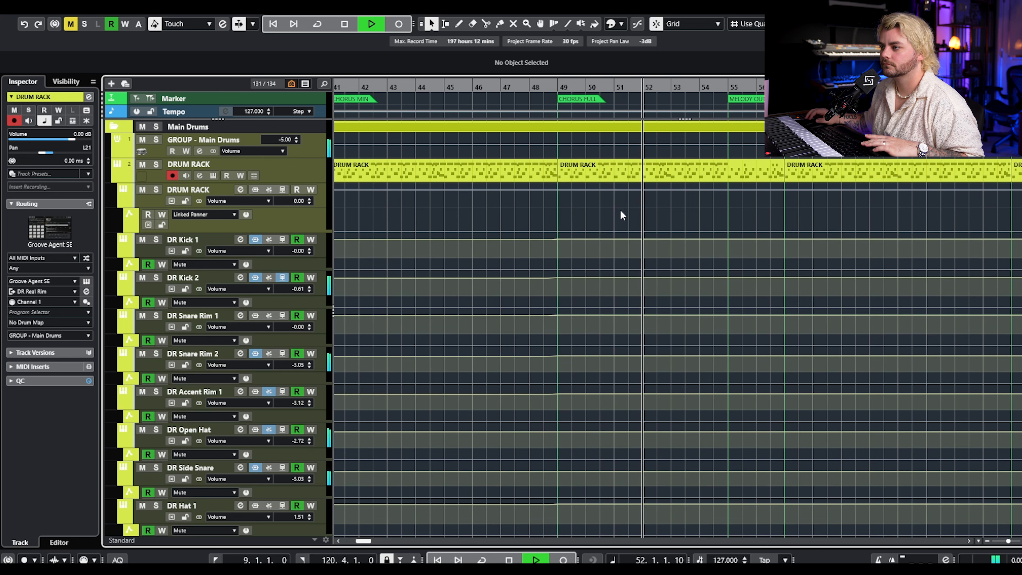
key(space)
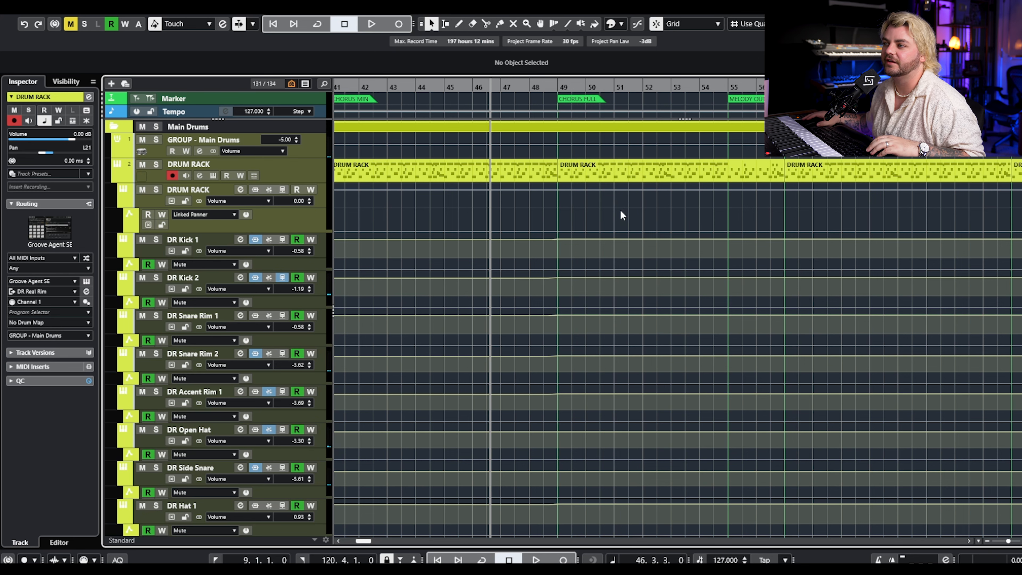
- Clear all mute states and locate the LEAD VOX HOOK track among the lead vocals
key(g)
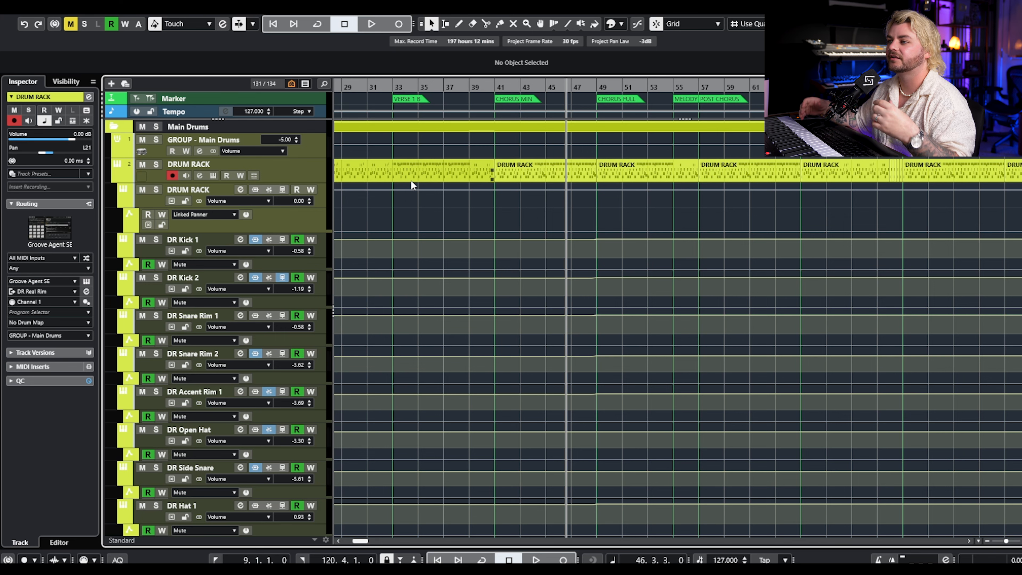
scroll(495, 242, down, 15)
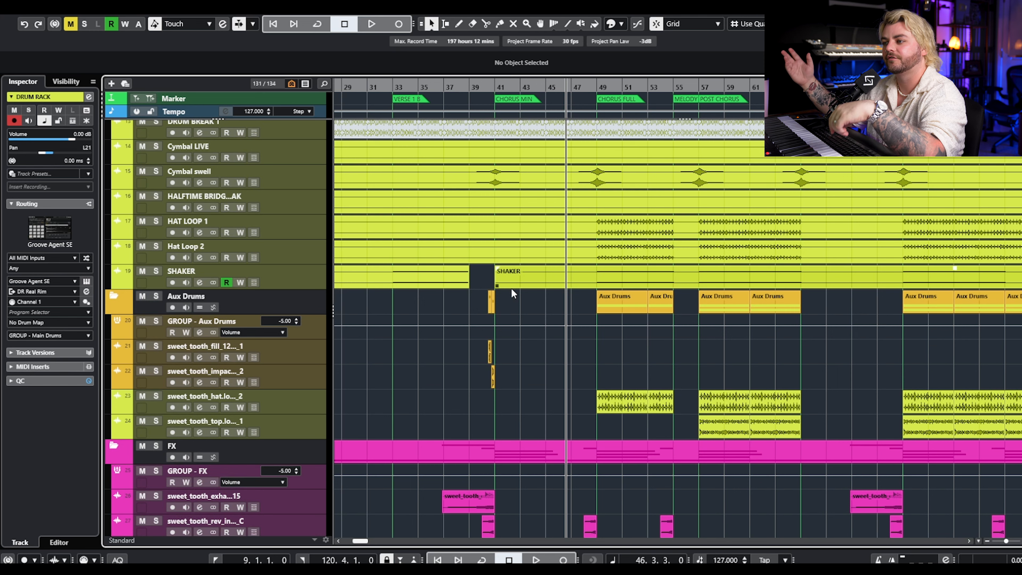
scroll(511, 287, down, 10)
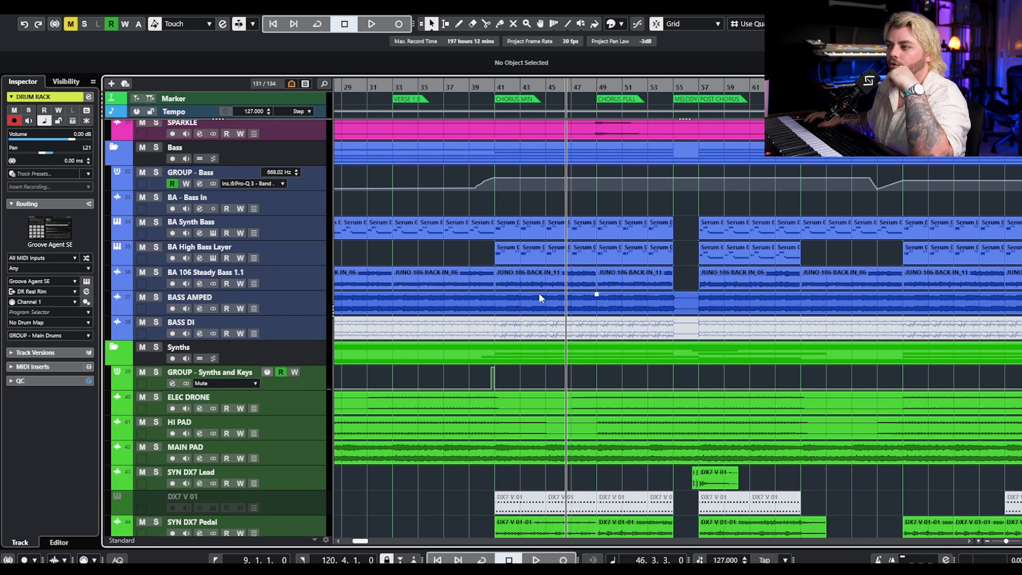
scroll(519, 326, down, 12)
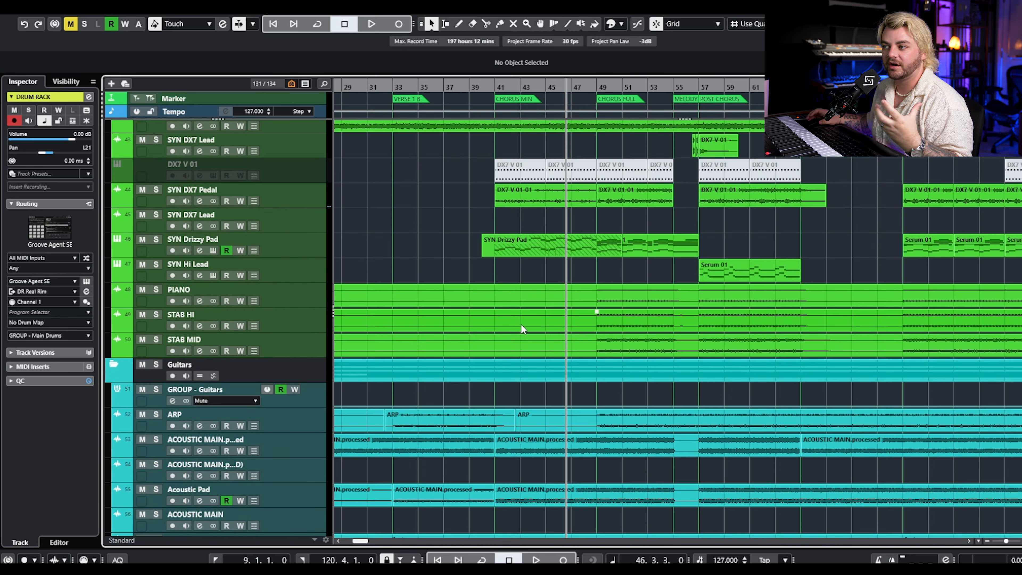
scroll(545, 307, down, 8)
scroll(493, 251, up, 3)
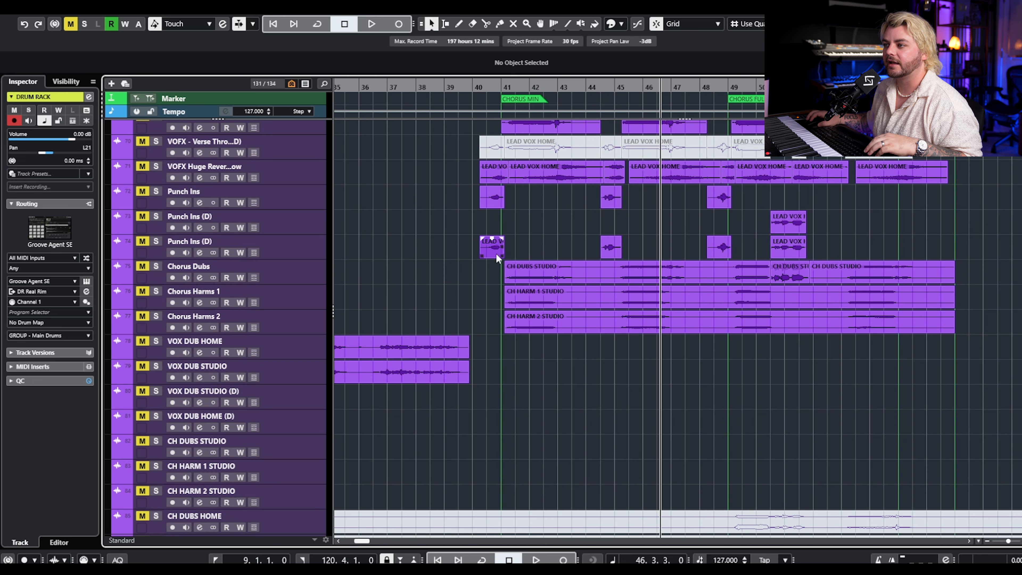
click(66, 27)
scroll(546, 239, up, 4)
scroll(637, 235, up, 2)
scroll(643, 260, up, 1)
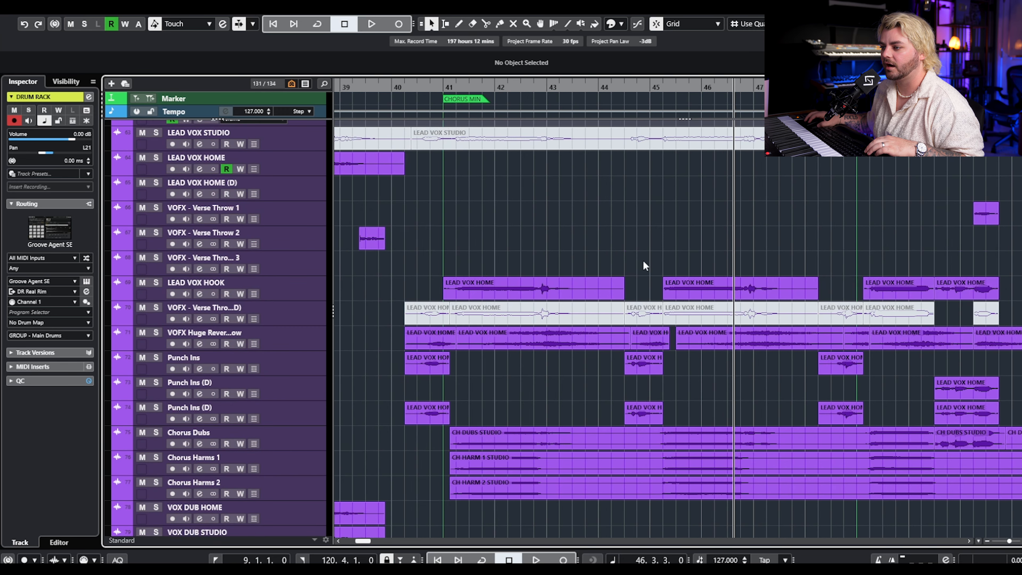
scroll(646, 245, down, 3)
scroll(523, 202, up, 2)
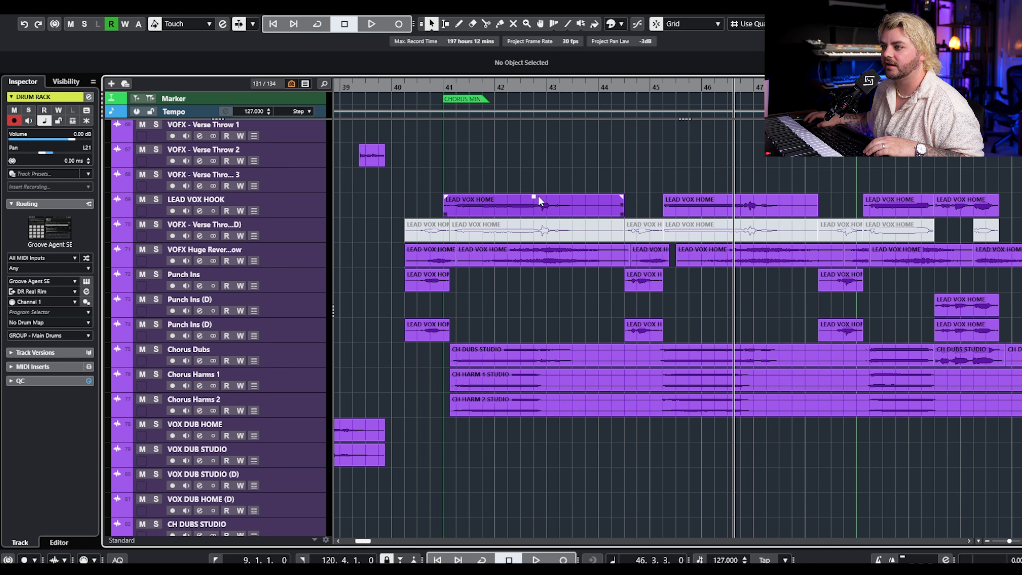
- Solo the LEAD VOX HOOK track and play its minimal chorus phrase from bar 42
click(517, 87)
click(156, 199)
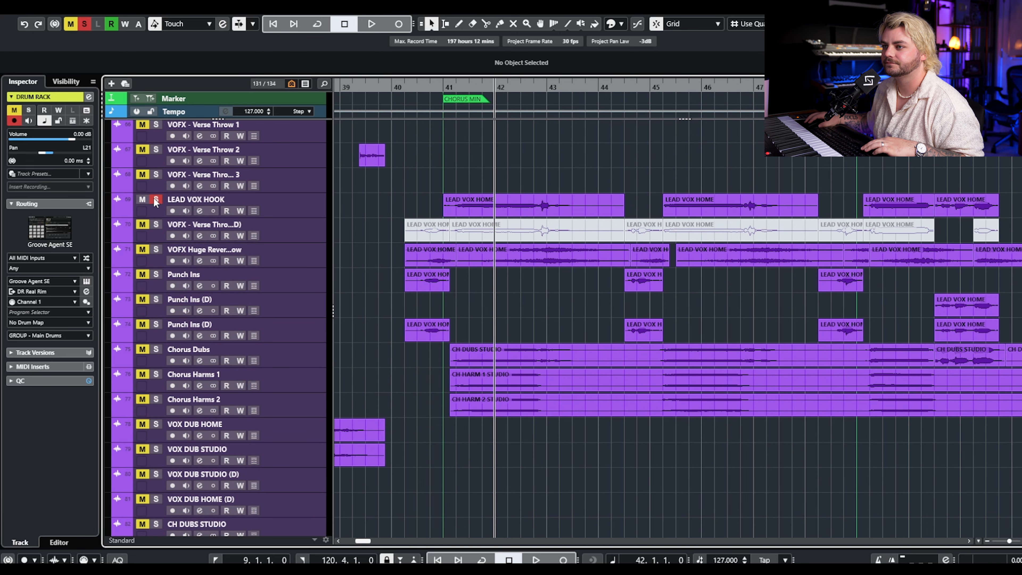
scroll(604, 176, up, 1)
click(302, 204)
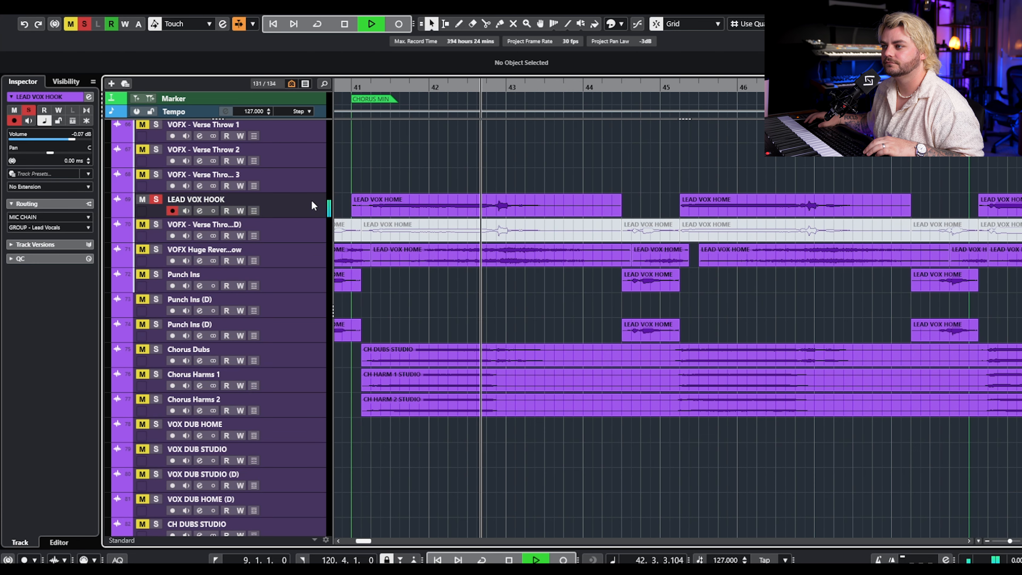
key(space)
- Show the used automation of the LEAD VOX HOOK track
right_click(315, 199)
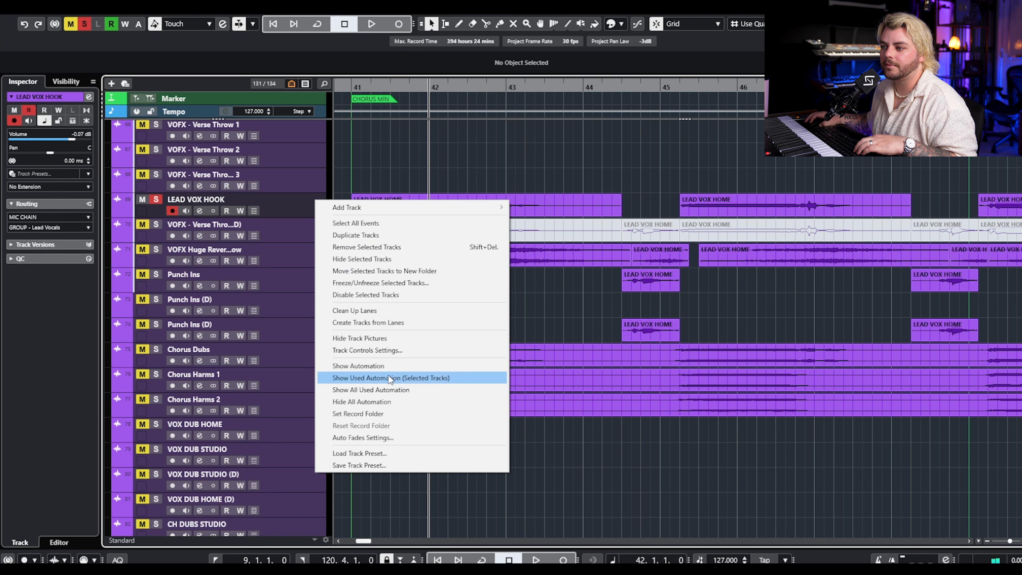
click(388, 375)
scroll(511, 338, up, 3)
- Draw a volume boost on LEAD VOX HOOK after bar 43, rising through 3.37 dB to 6.02 dB before returning to -0.07 dB
click(501, 343)
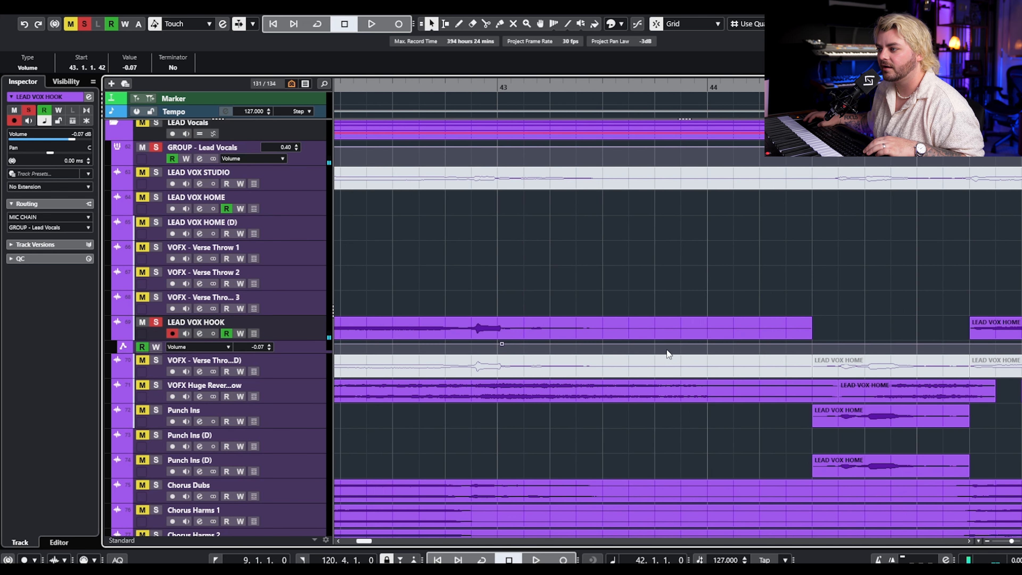
drag(523, 343, 517, 339)
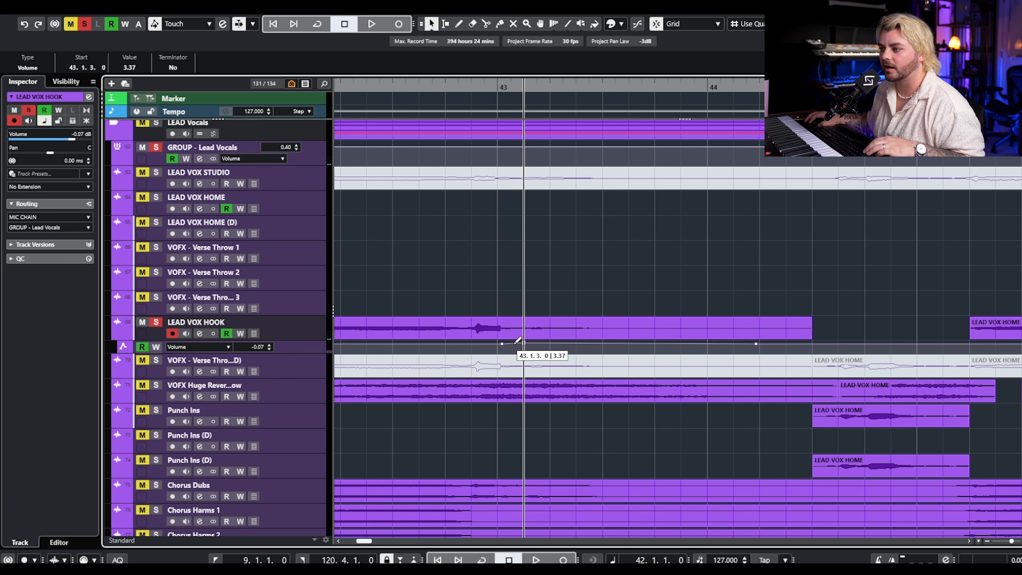
click(654, 342)
scroll(661, 286, down, 4)
- Play the boosted hook phrase soloed from just before bar 41, clear all solo states, and play it in the full mix
key(space)
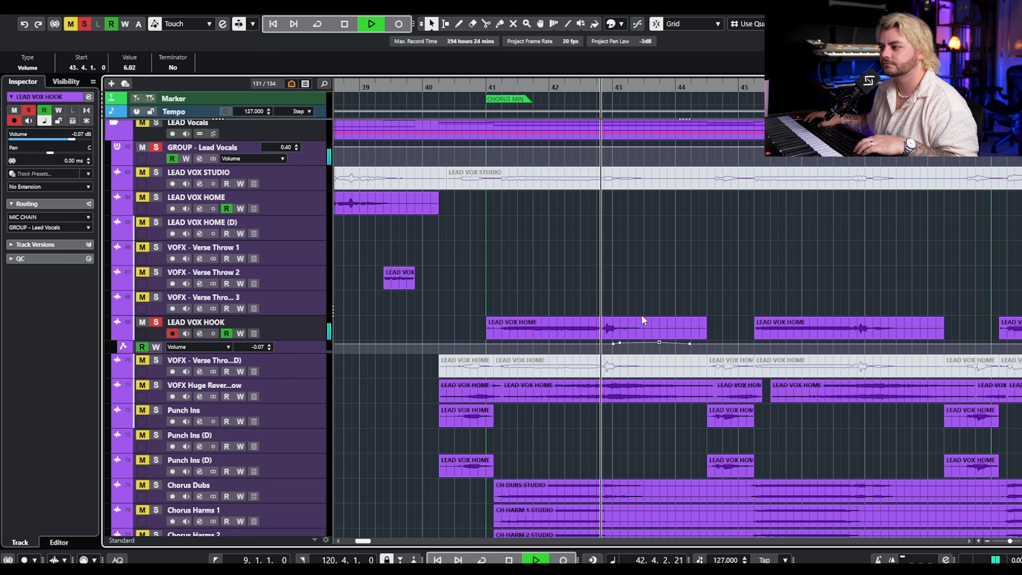
key(space)
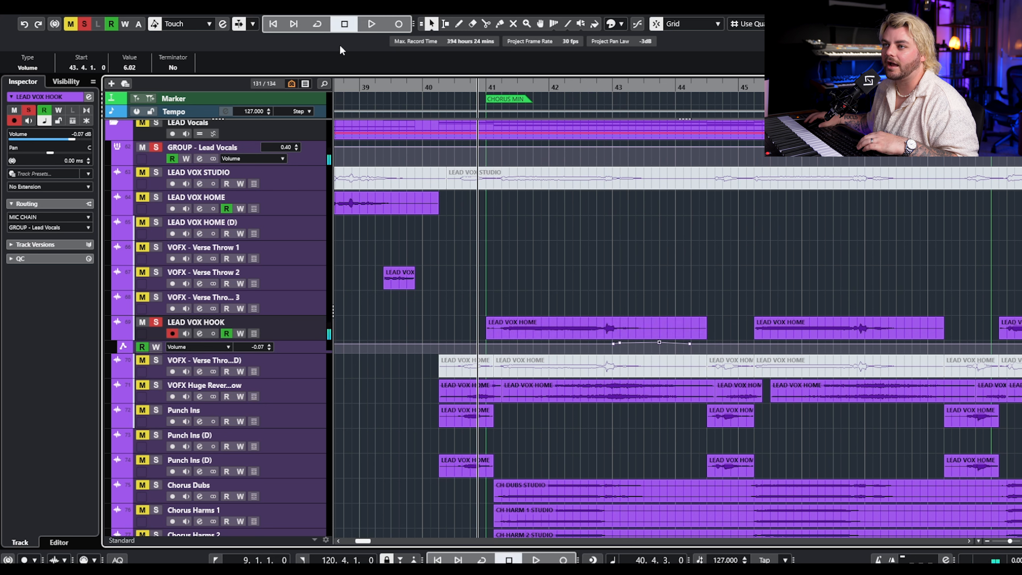
click(84, 25)
key(space)
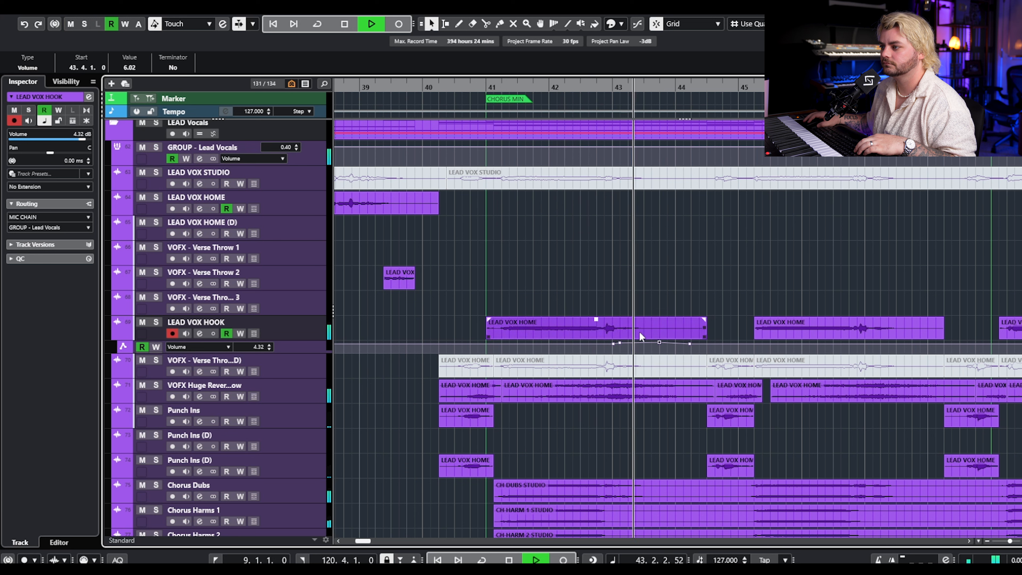
key(space)
- Remove the volume boost points from the LEAD VOX HOOK automation and play the phrase in the full mix without them
key(space)
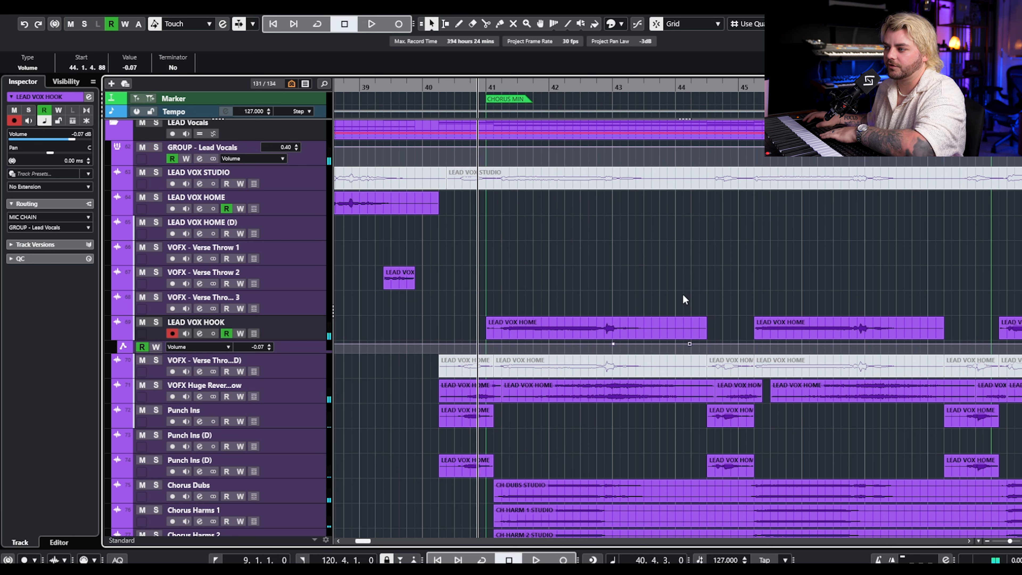
click(647, 237)
click(581, 87)
key(space)
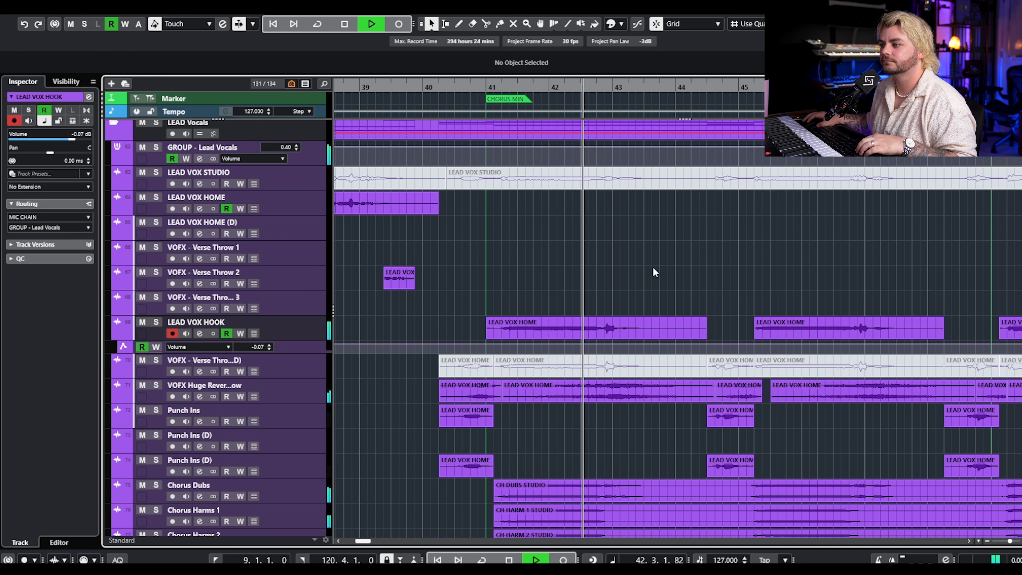
key(g)
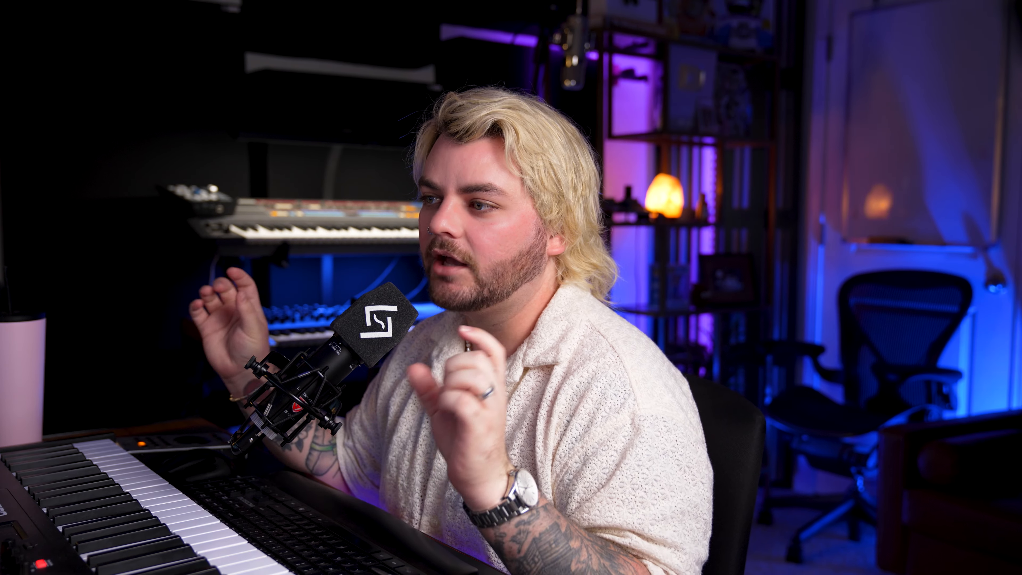